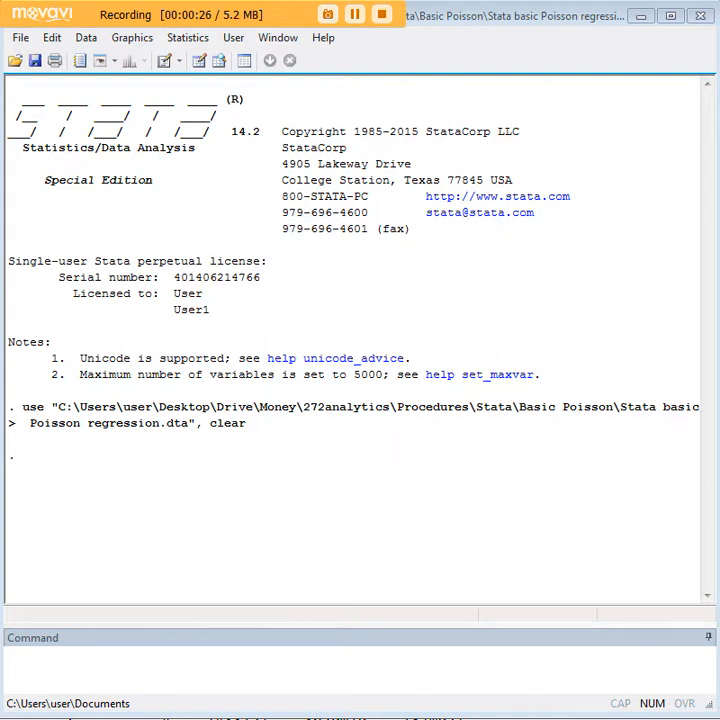
left_click(518, 652)
type("search nbvargr")
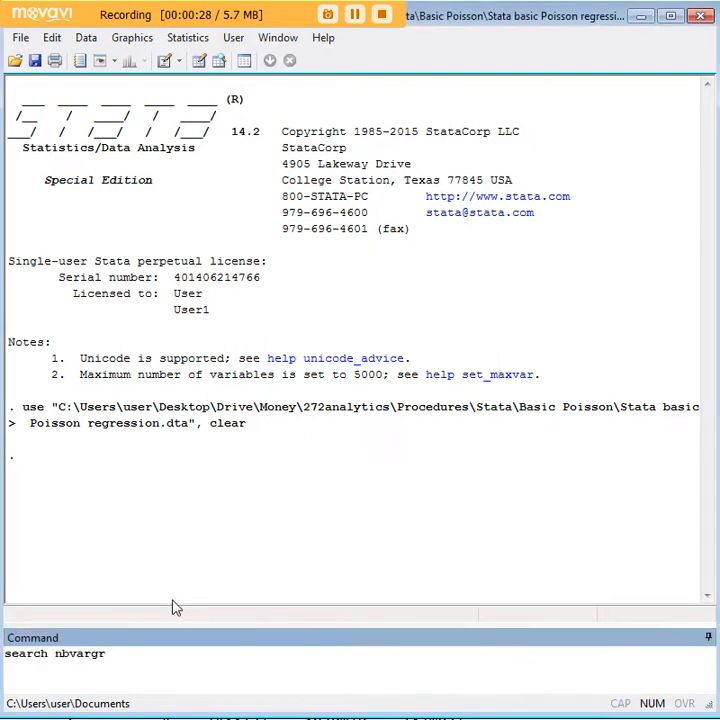
left_click_drag(56, 654, 98, 662)
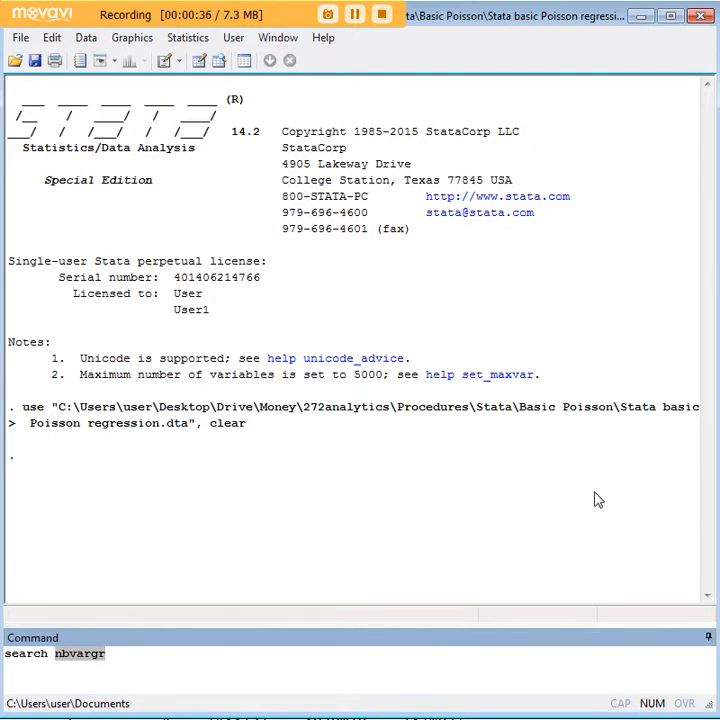
left_click(285, 657)
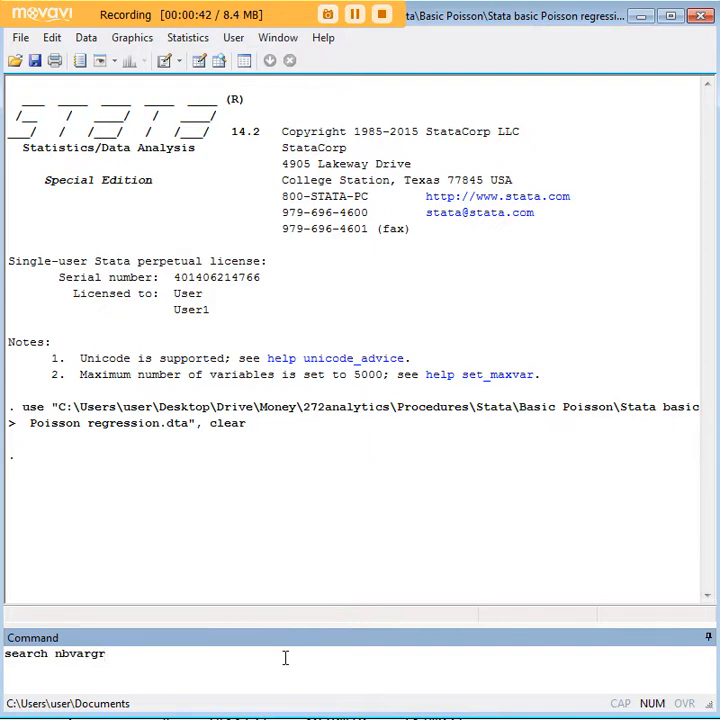
key("ctrl+a")
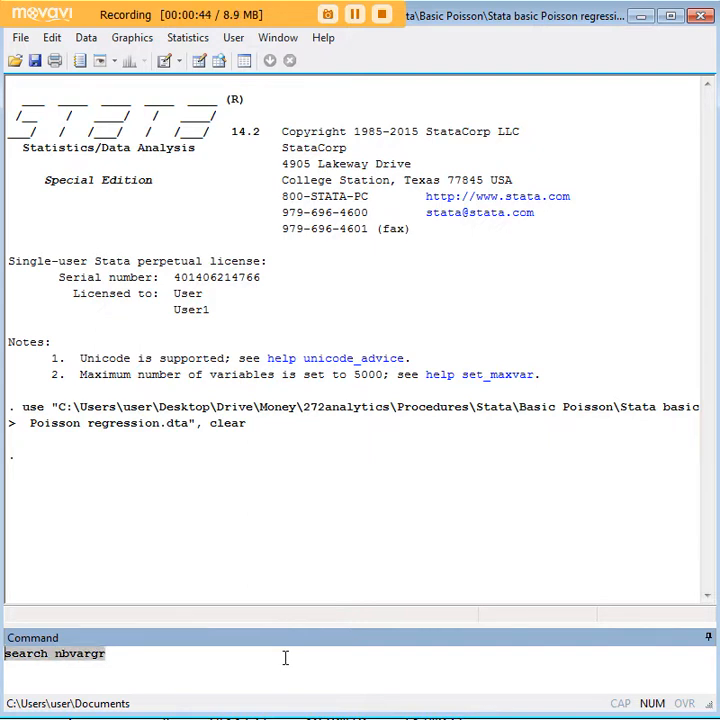
key("BackSpace")
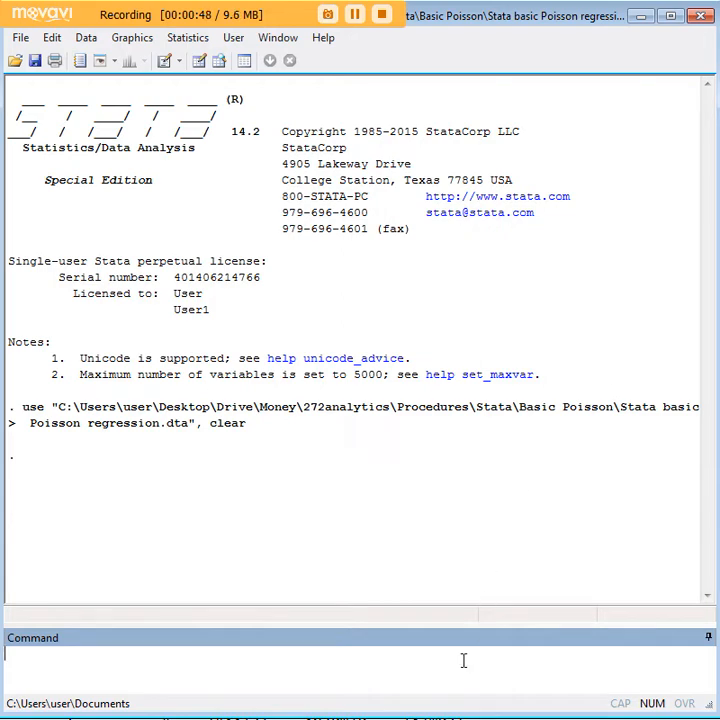
Open the dataset with the edit command, review the gen and success values across all rows, and put the Data Editor away.
type("edit")
key("Return")
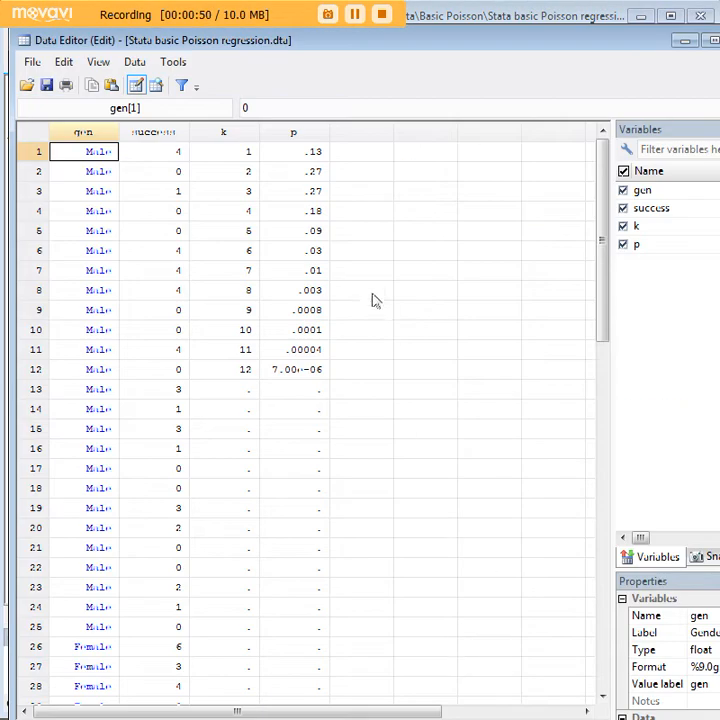
scroll(357, 382, "down", 10)
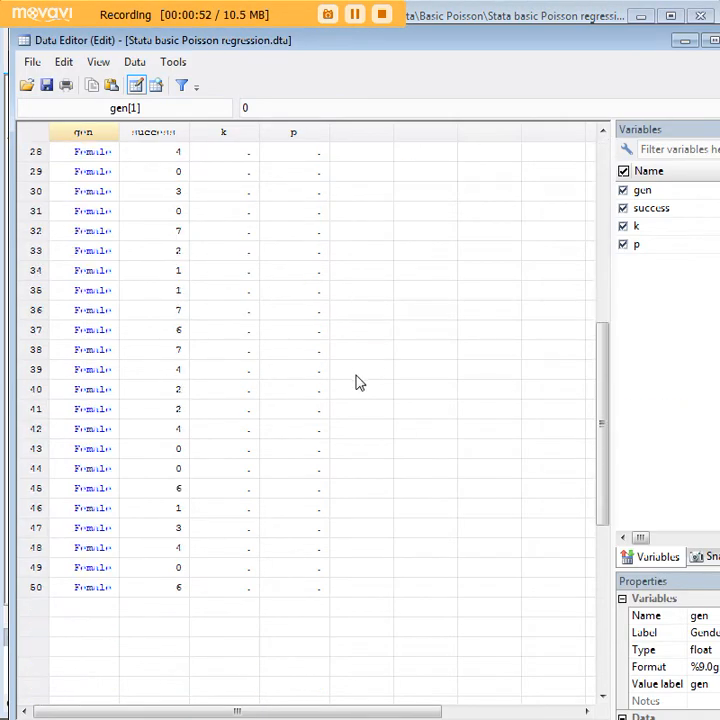
left_click(95, 527)
scroll(296, 463, "up", 10)
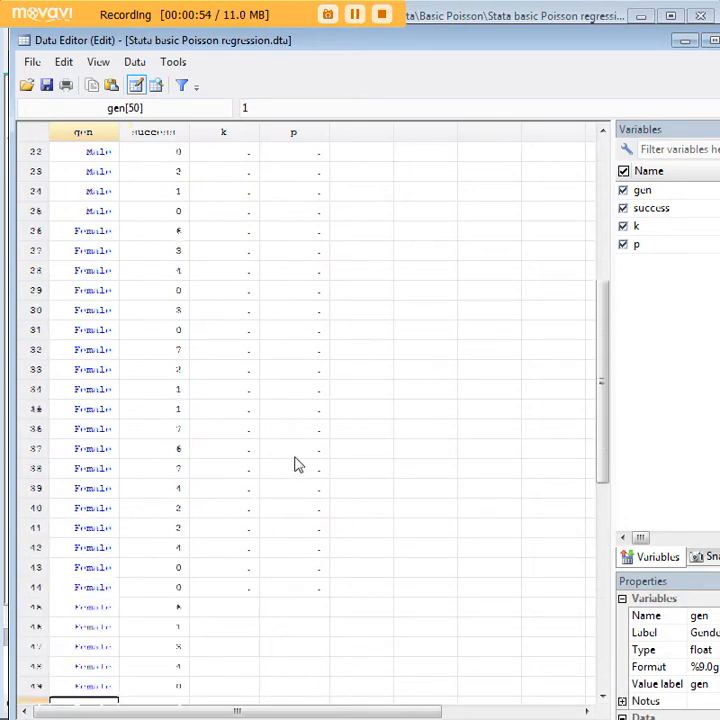
scroll(220, 455, "down", 4)
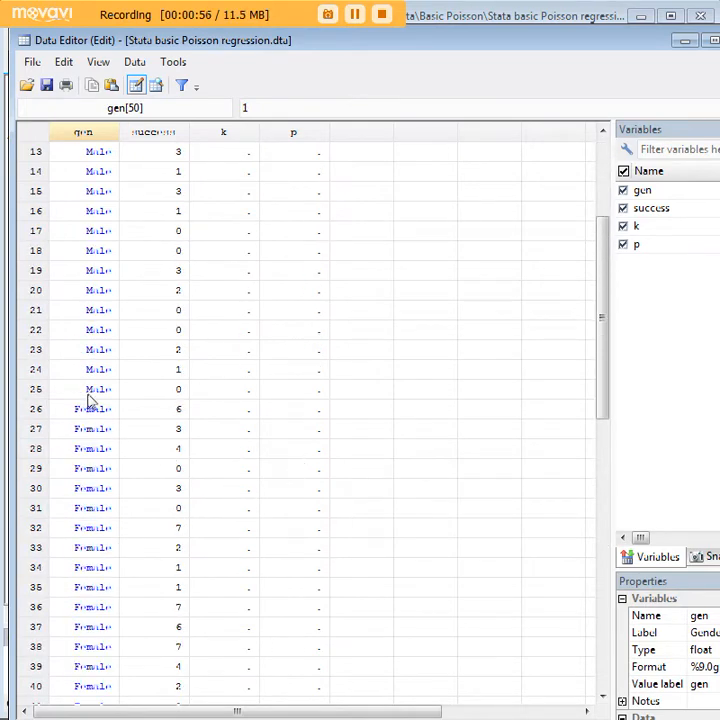
scroll(150, 485, "up", 8)
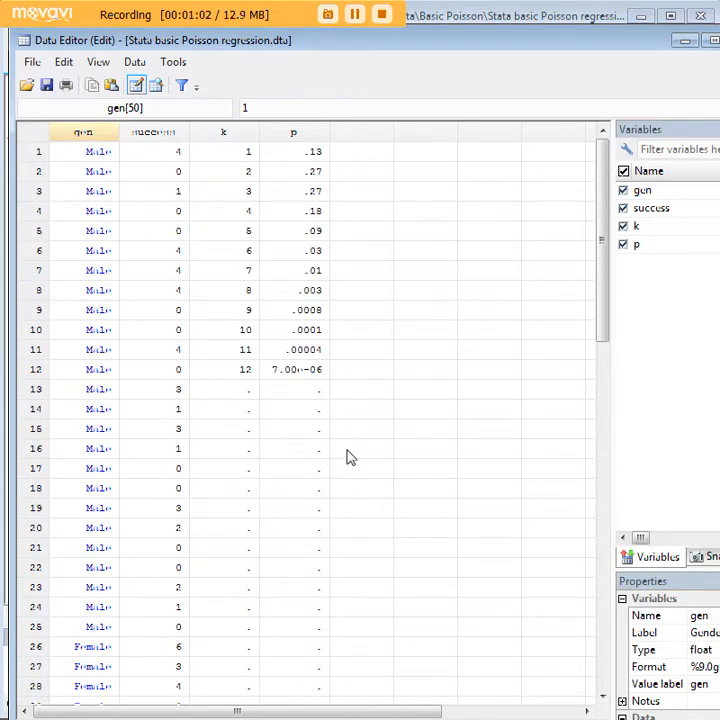
left_click(160, 152)
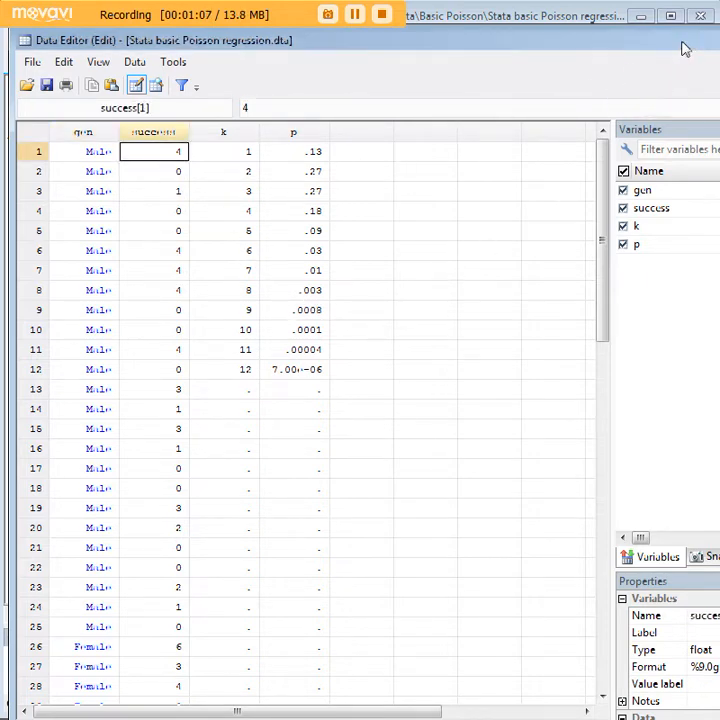
left_click(683, 44)
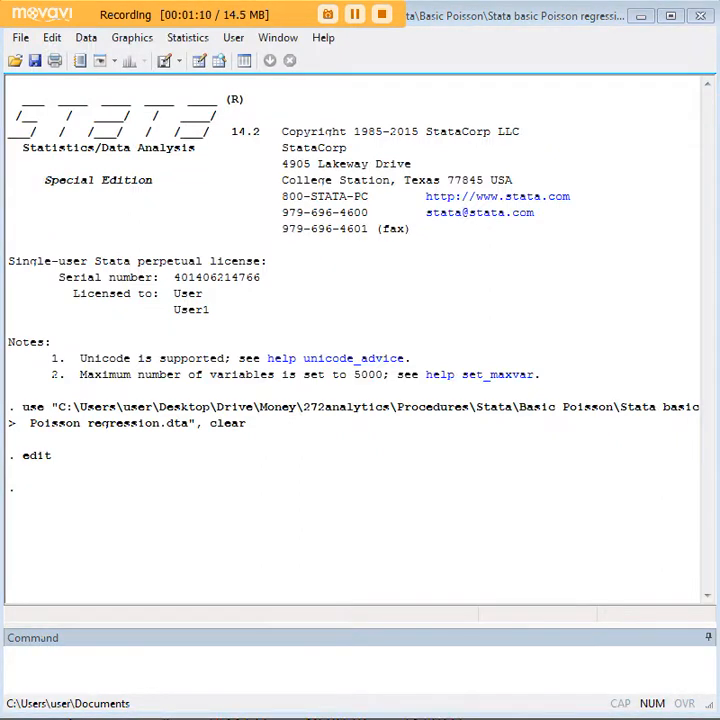
Run a Poisson regression of success on the factor variable gen with incidence rate ratios: poisson success i.gen, irr.
left_click(492, 657)
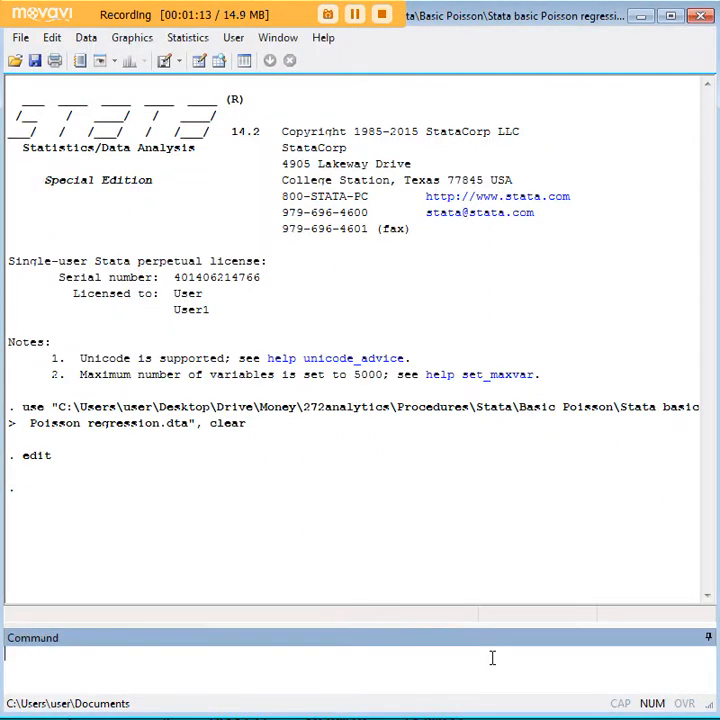
type("poisson success i.gen, irr")
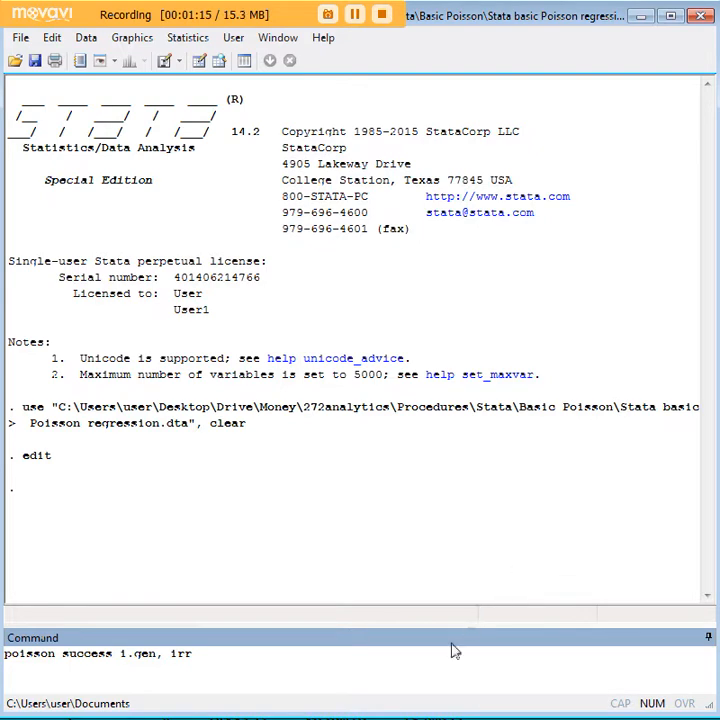
key("Return")
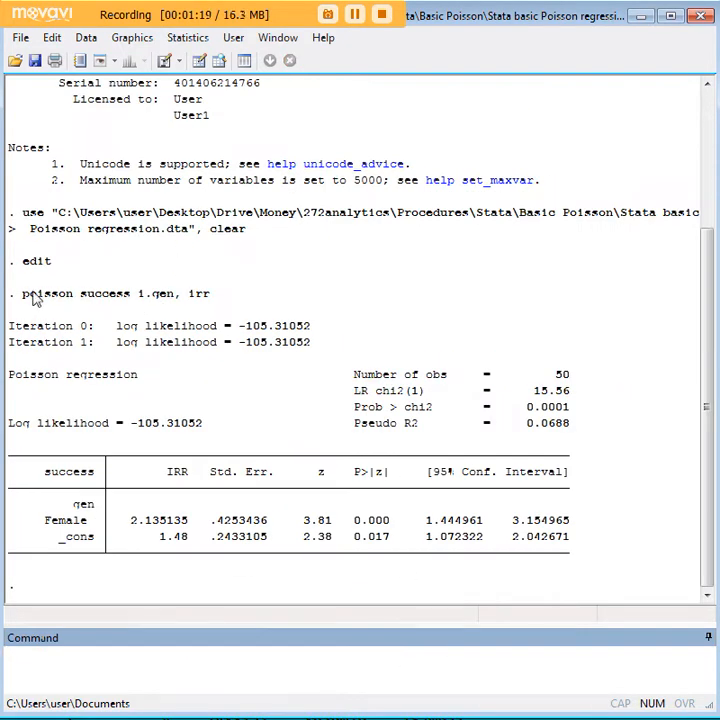
left_click_drag(23, 299, 123, 307)
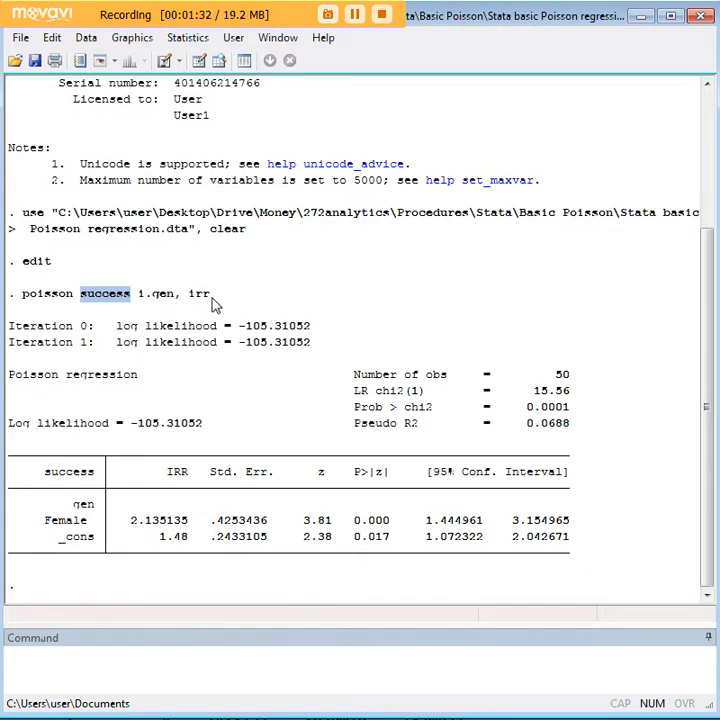
Reuse the regression command without the factor prefix and the irr option, running poisson success gen.
left_click_drag(210, 299, 24, 299)
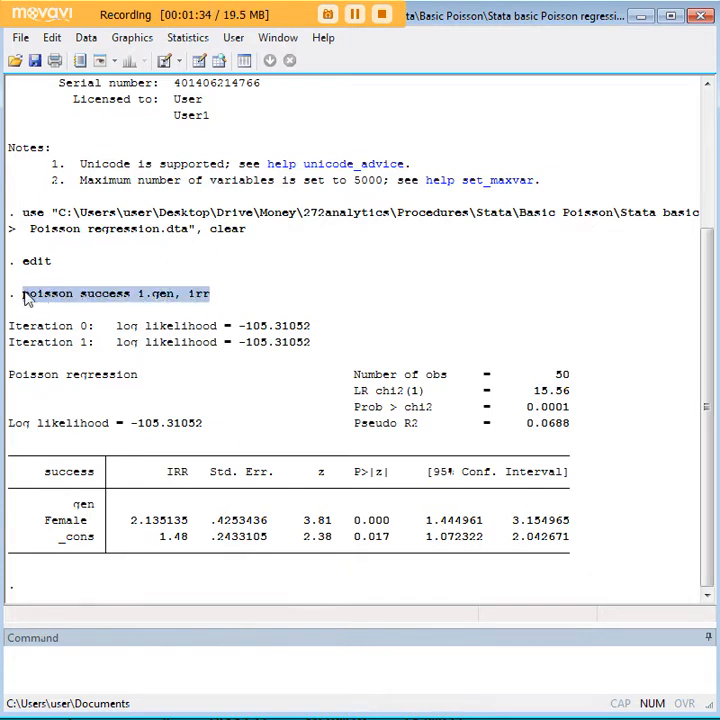
left_click(254, 657)
type("poisson success i.gen, irr")
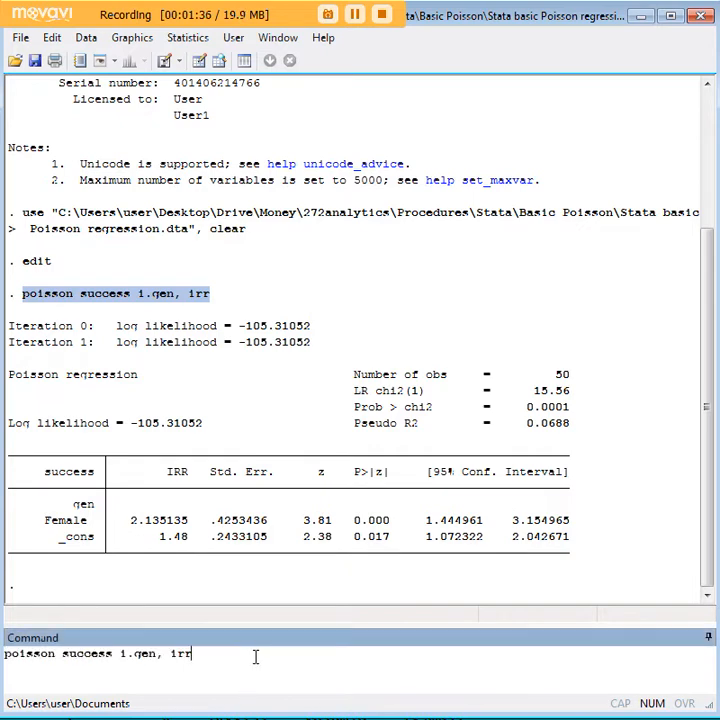
key("BackSpace")
key("BackSpace")
key("BackSpace")
key("BackSpace")
key("Left")
key("Left")
key("Left")
key("BackSpace")
key("BackSpace")
key("Return")
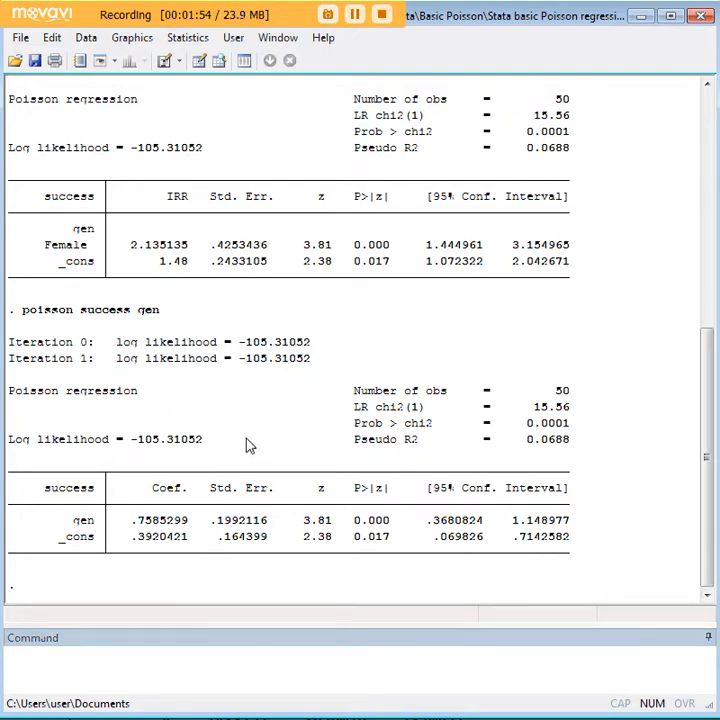
Revisit the first Poisson command with the irr option and run a two-sample t test of success by gen.
scroll(249, 446, "up", 3)
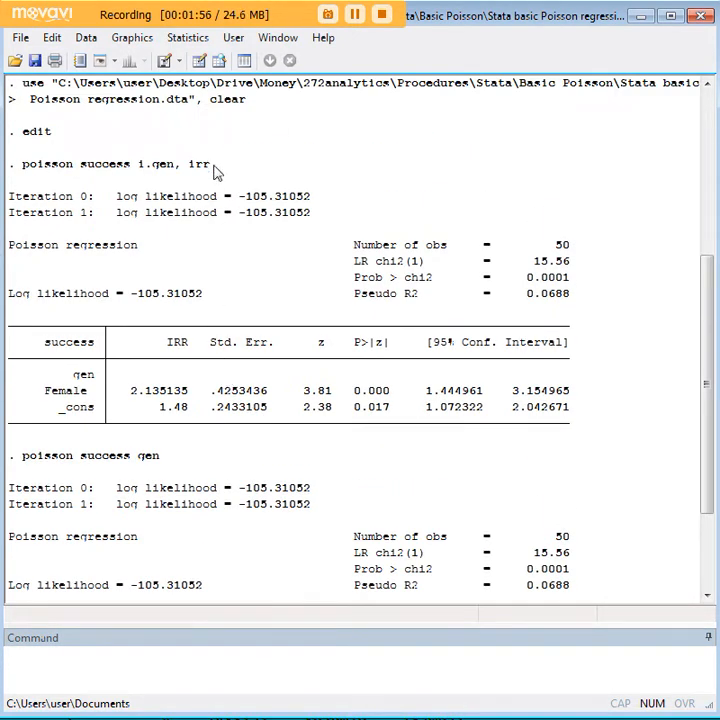
left_click_drag(214, 172, 22, 166)
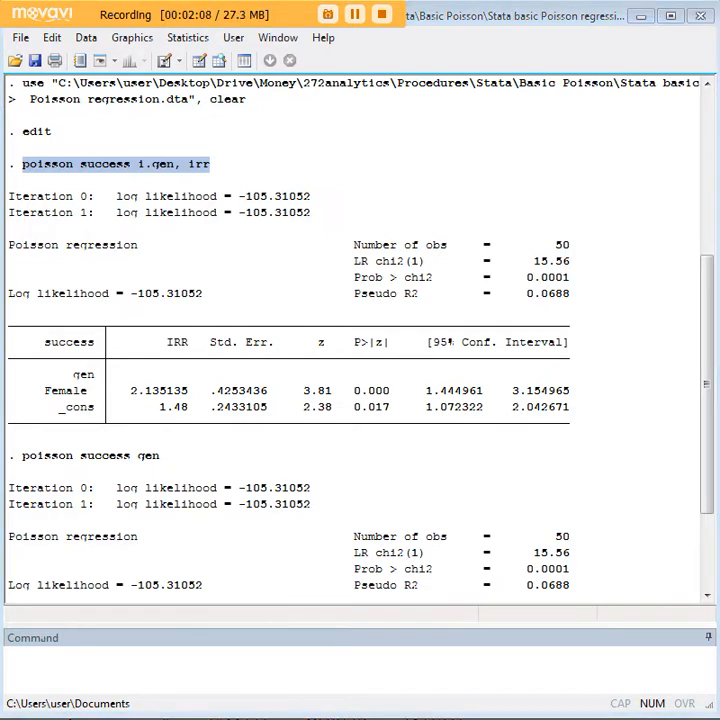
left_click(575, 664)
type("ttest success,by(gen)")
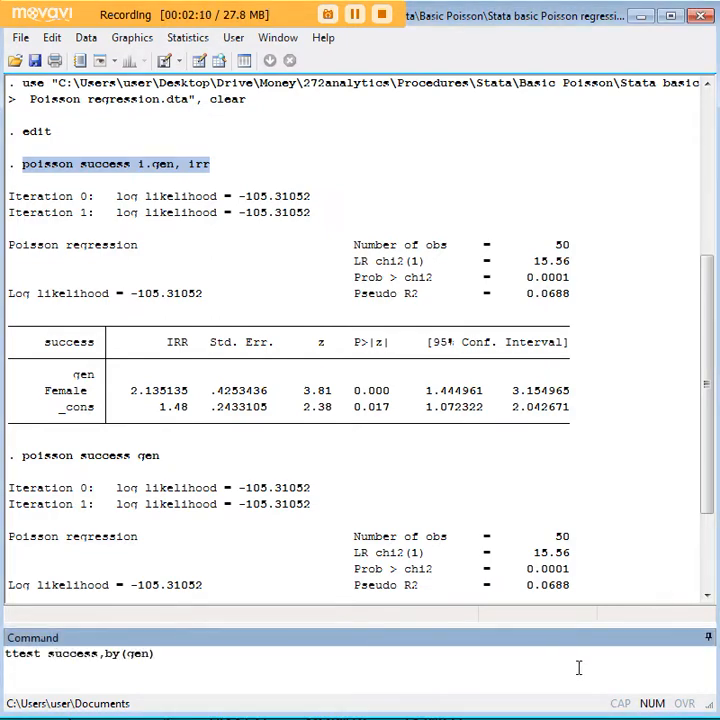
key("Return")
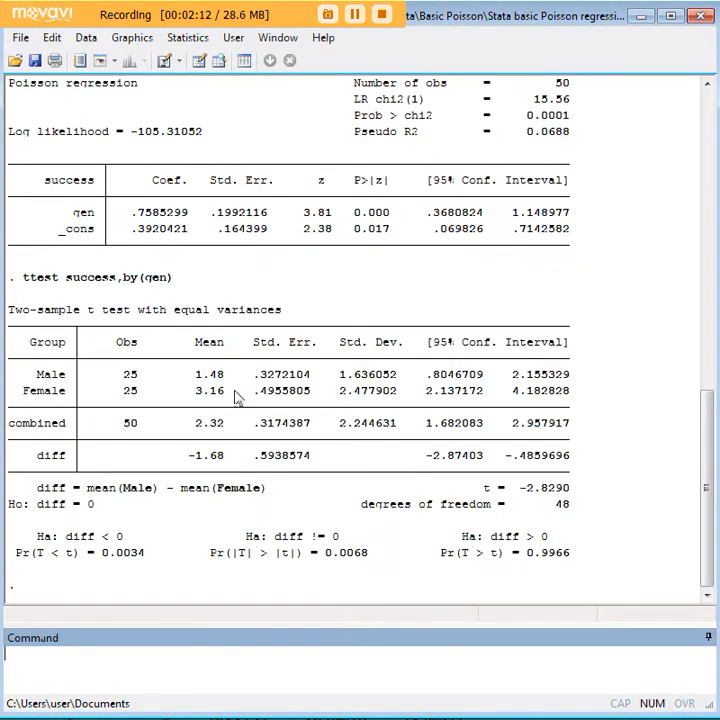
Switch to Calculator, divide the female mean 3.16 by the male mean 1.48, and return to Stata.
left_click_drag(229, 398, 204, 395)
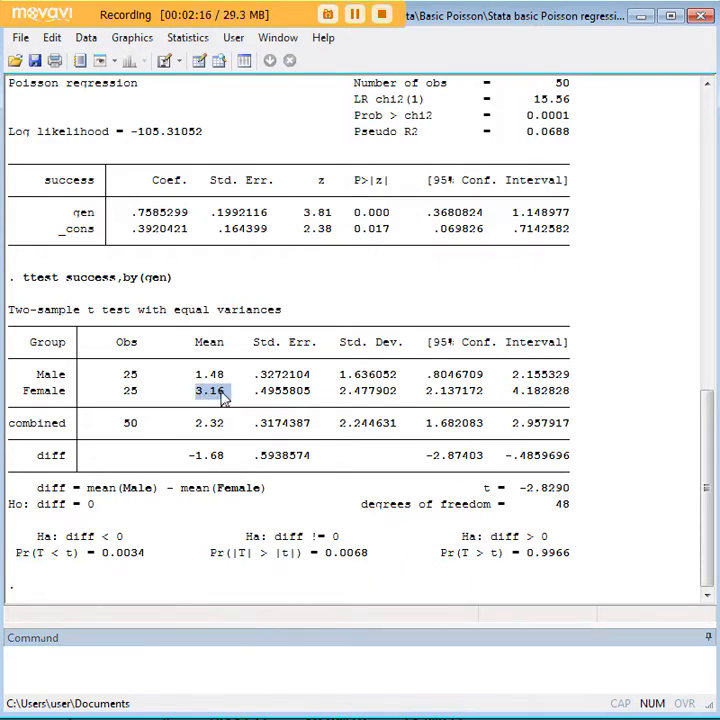
left_click_drag(231, 396, 226, 397)
left_click(226, 398)
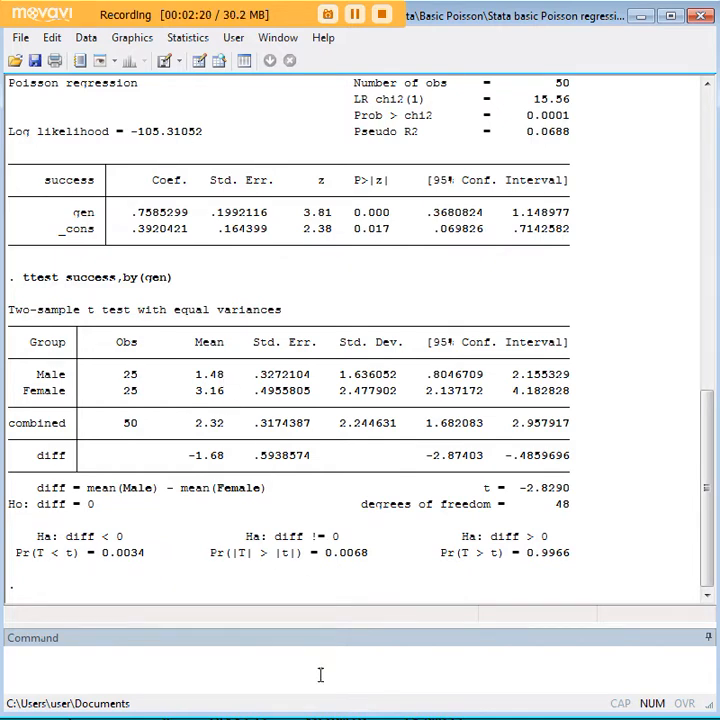
left_click(302, 718)
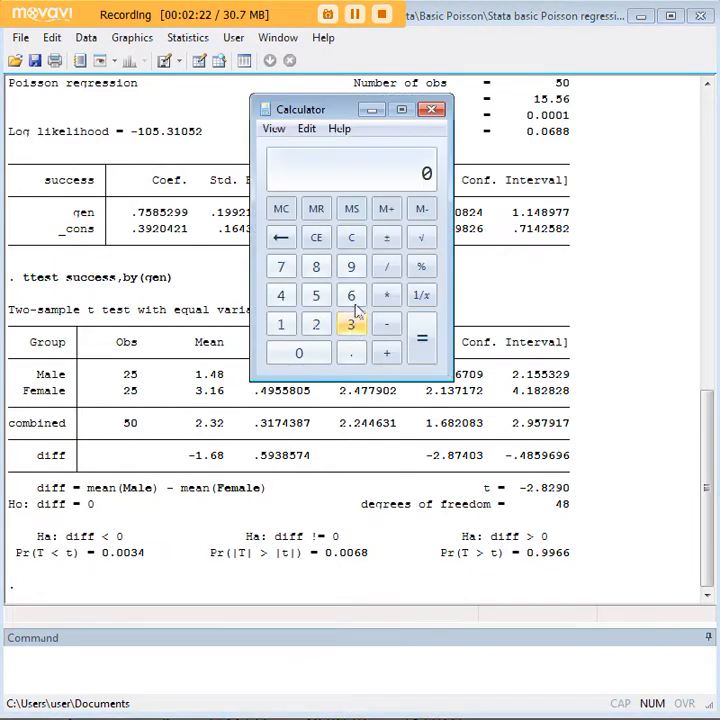
left_click_drag(328, 115, 287, 68)
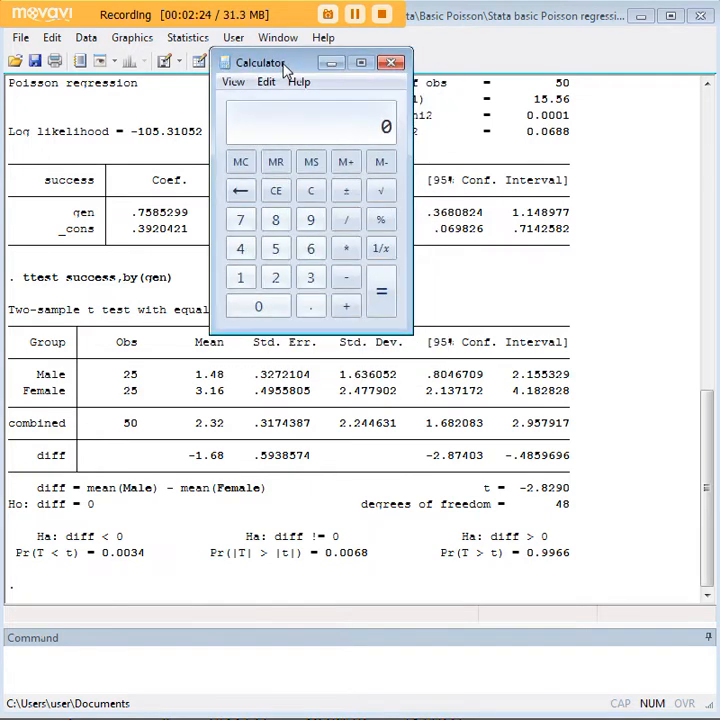
type("3.16")
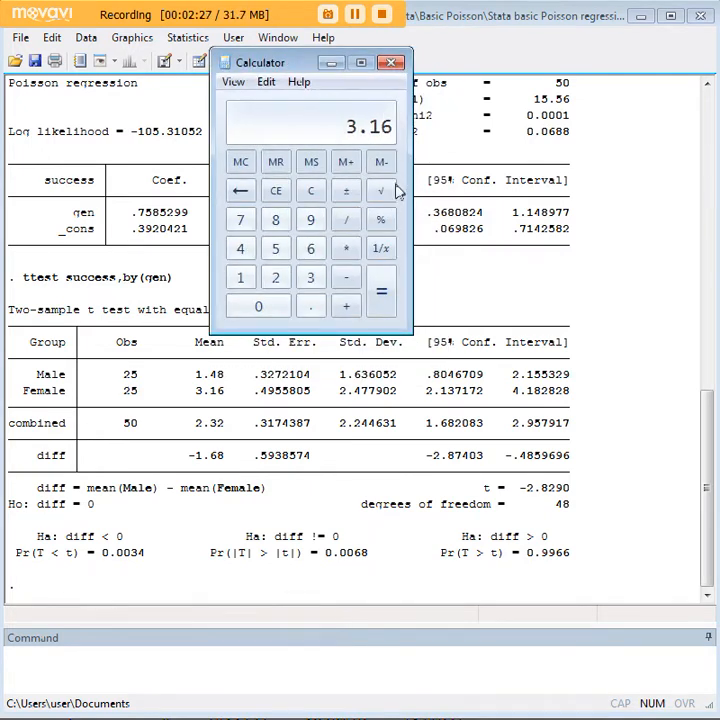
left_click(349, 221)
type("1.48")
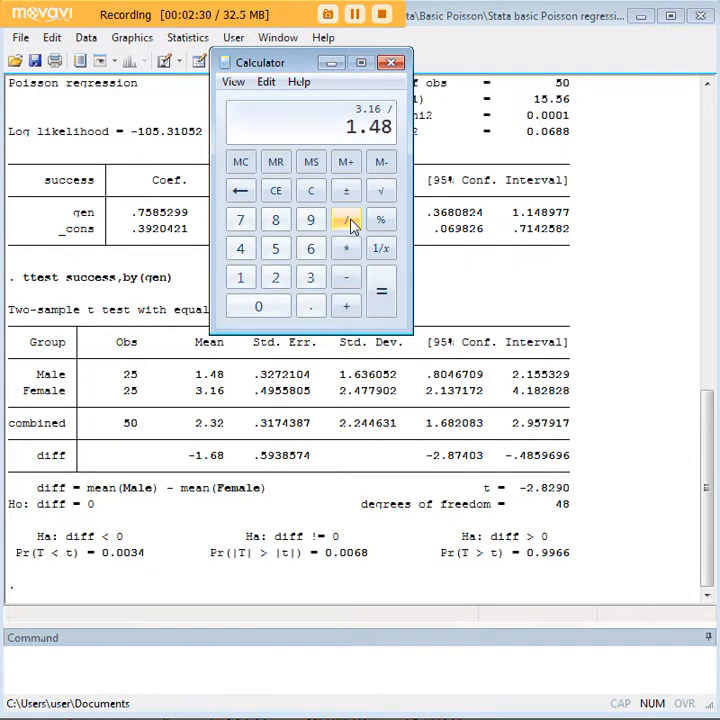
key("Return")
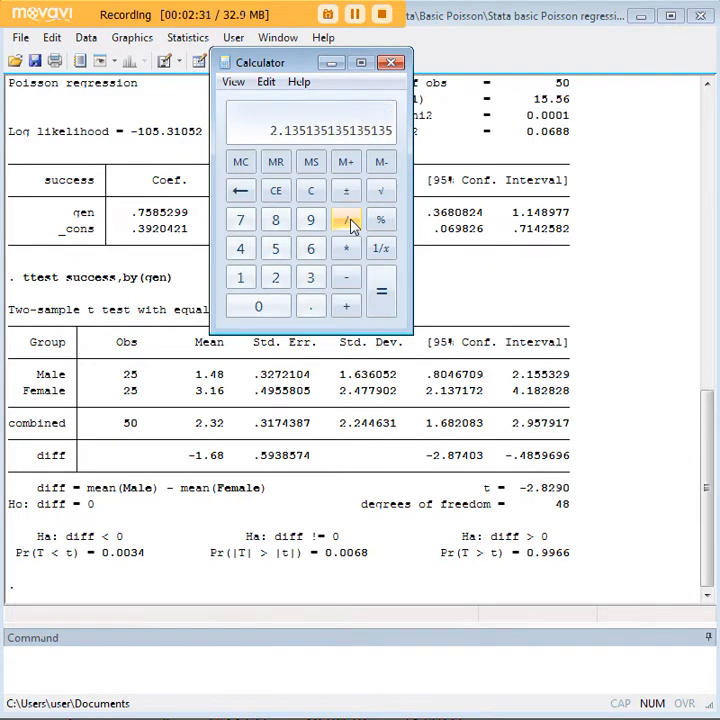
left_click(332, 64)
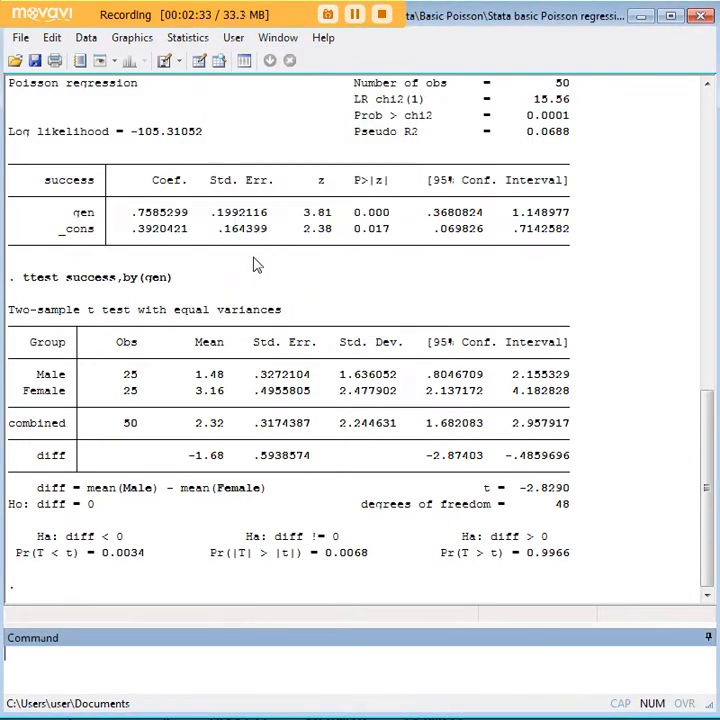
Examine the Female incidence rate ratio and its p-value in the first Poisson output, and the Female mean in the t test.
scroll(281, 326, "up", 6)
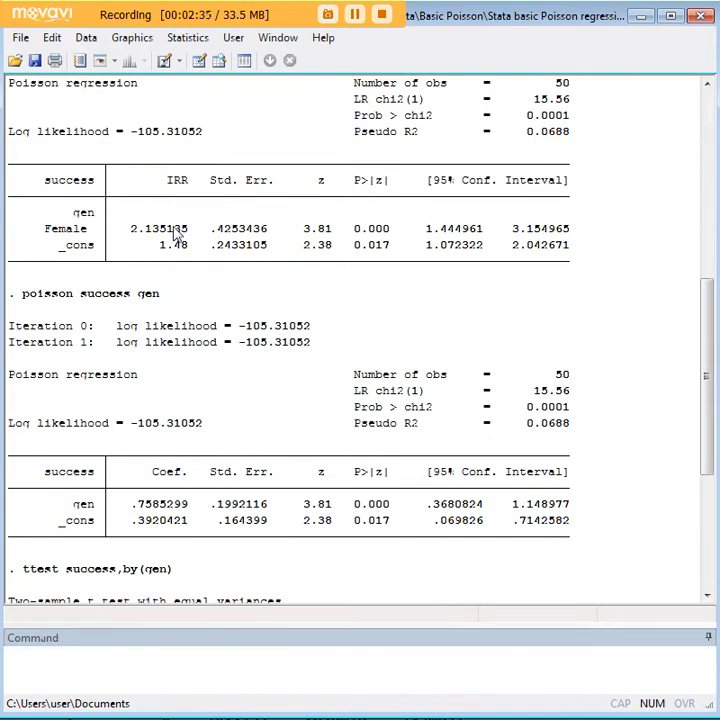
scroll(244, 326, "up", 4)
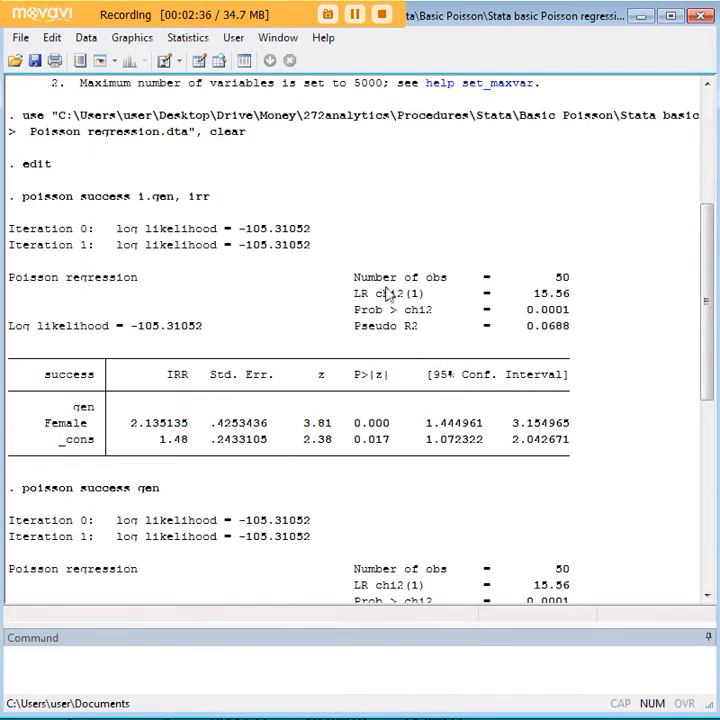
left_click_drag(395, 424, 360, 428)
scroll(611, 442, "down", 3)
scroll(611, 442, "down", 8)
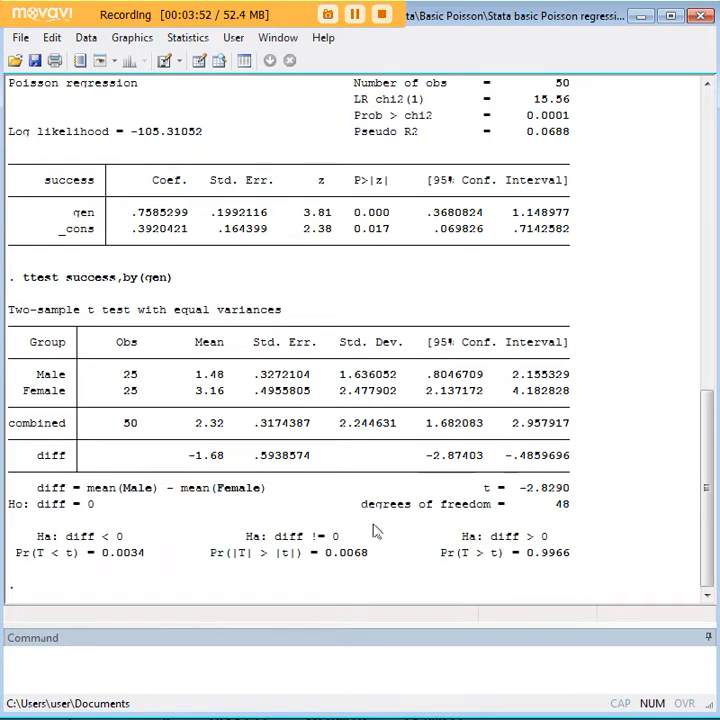
left_click_drag(228, 399, 199, 396)
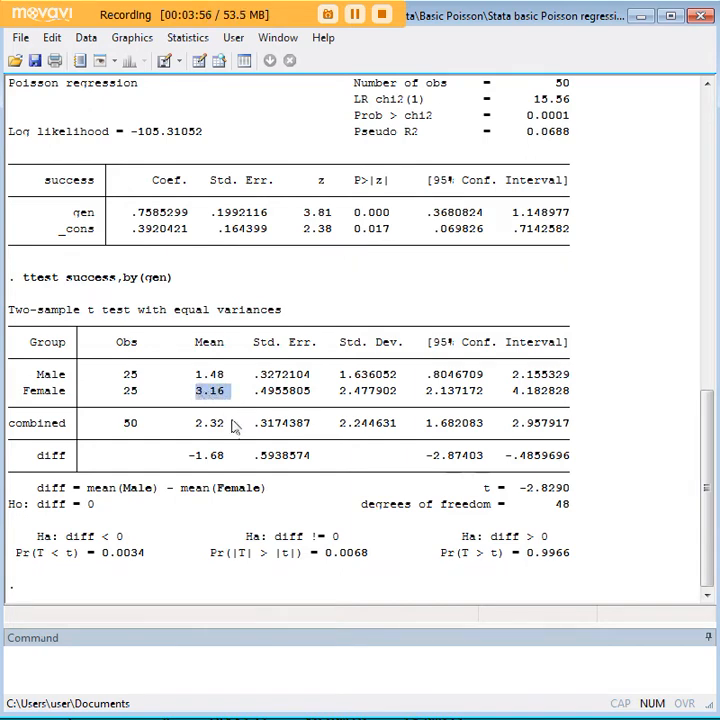
Take the combined mean from the t test and generate Poisson probabilities with pprob, mean(2.32) n(7).
left_click_drag(230, 432, 206, 426)
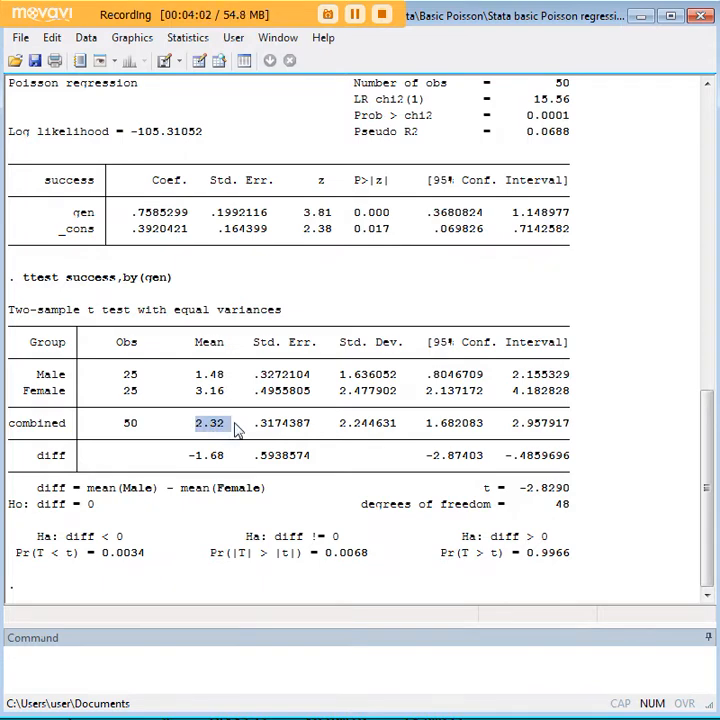
left_click(240, 428)
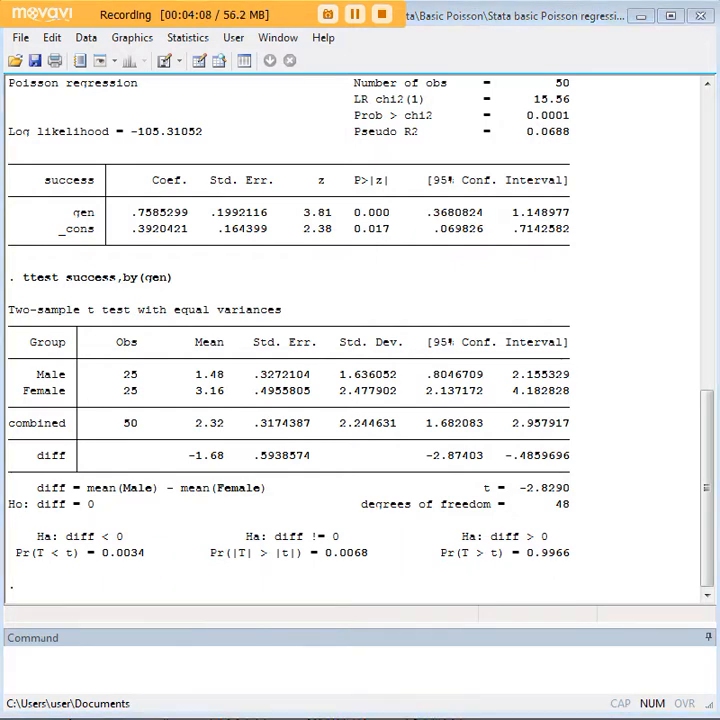
left_click(503, 654)
type("pprob, mean(2.32) n(7)")
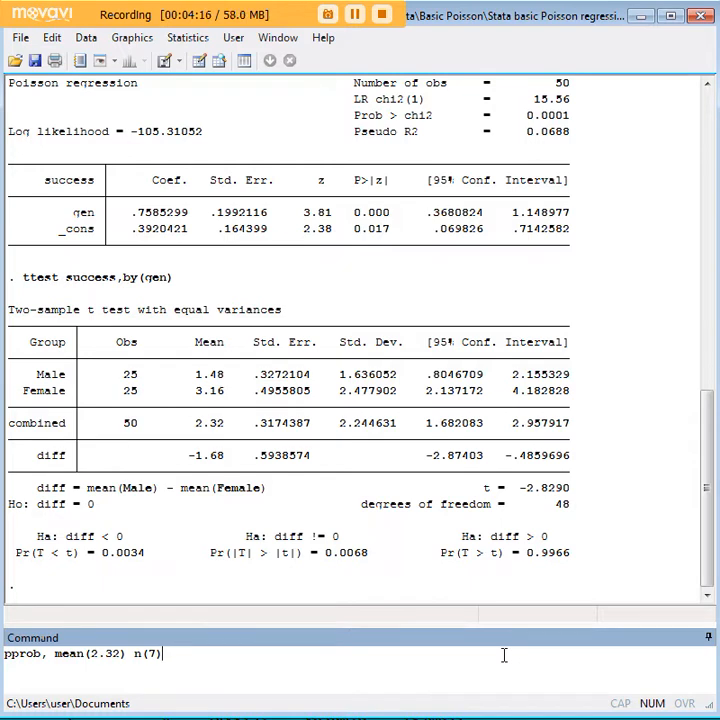
key("Return")
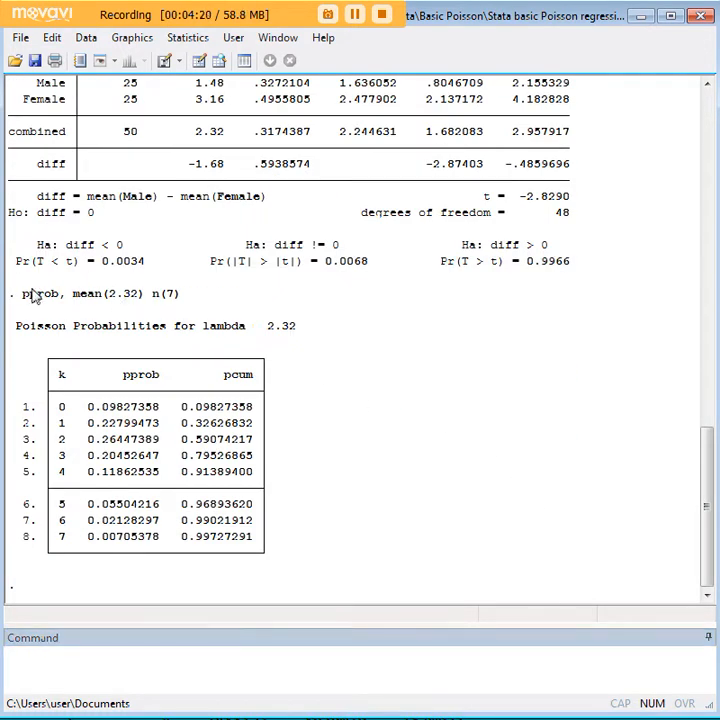
Copy the executed pprob command and check its mean against the combined t-test mean and the lambda heading the probability table.
left_click_drag(24, 297, 177, 305)
key("ctrl+c")
left_click(127, 301)
scroll(465, 463, "up", 3)
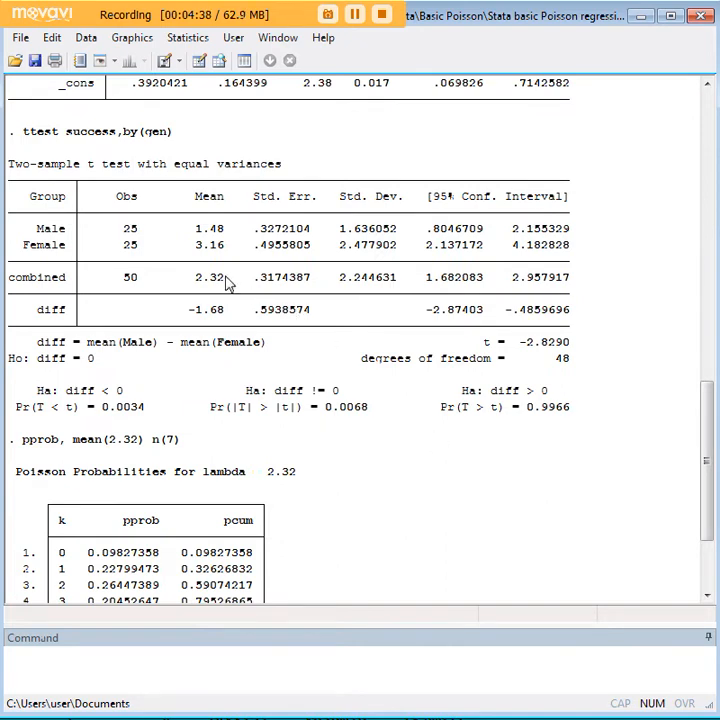
left_click_drag(226, 286, 186, 286)
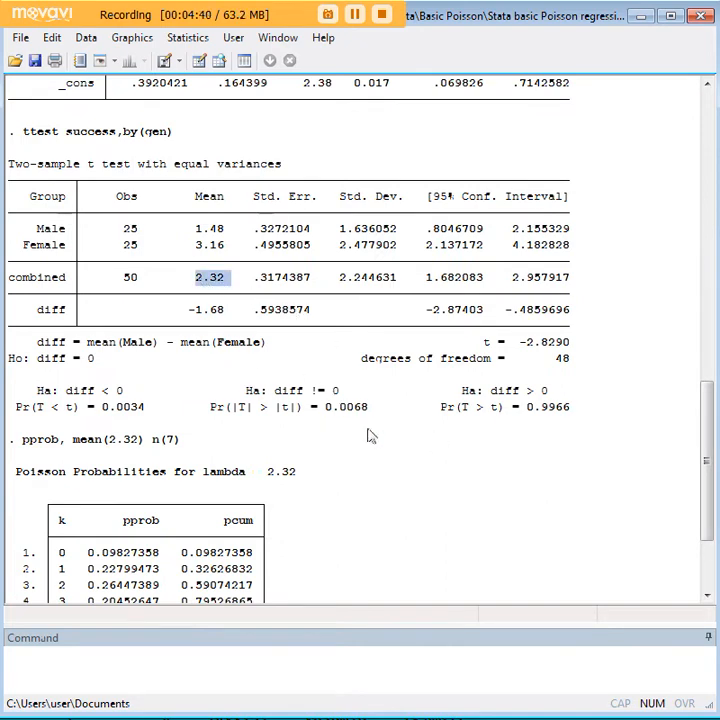
scroll(403, 468, "down", 1)
scroll(403, 468, "down", 1)
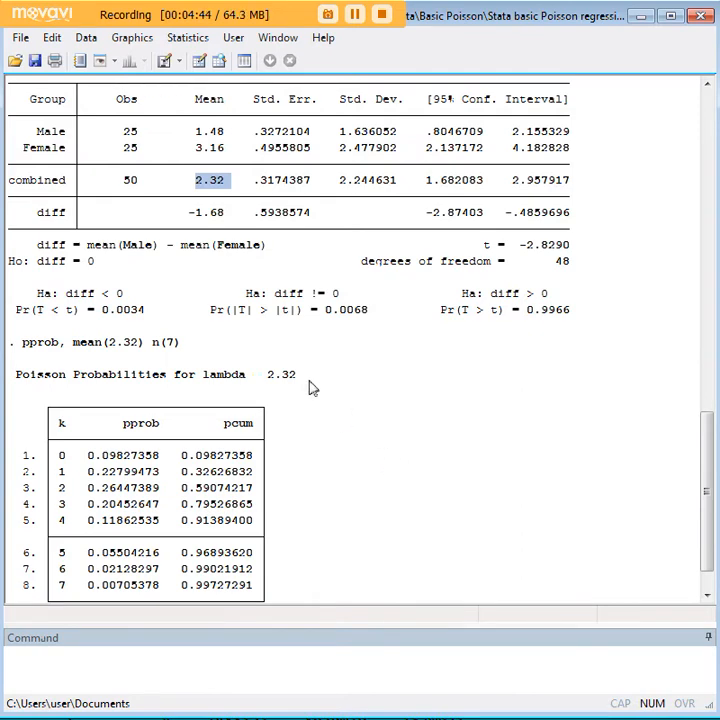
left_click_drag(300, 378, 273, 376)
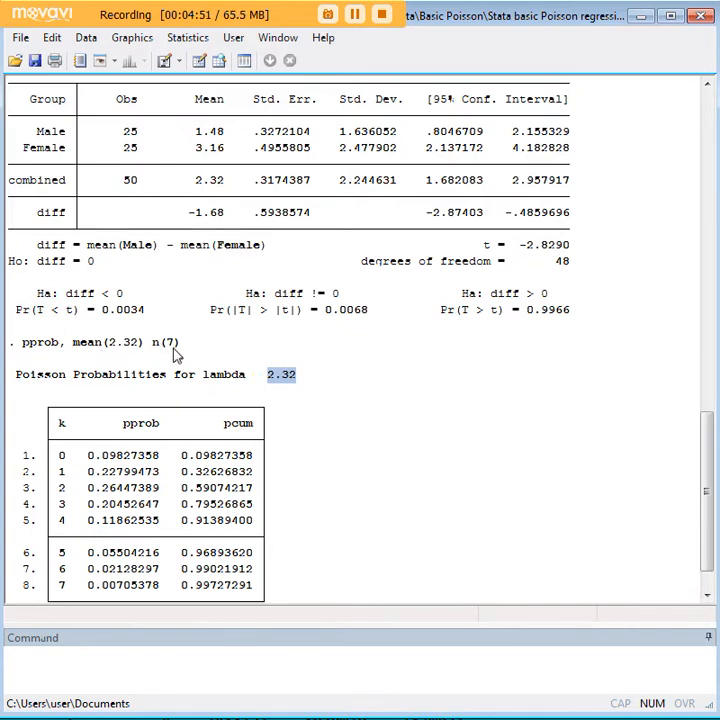
scroll(386, 479, "down", 1)
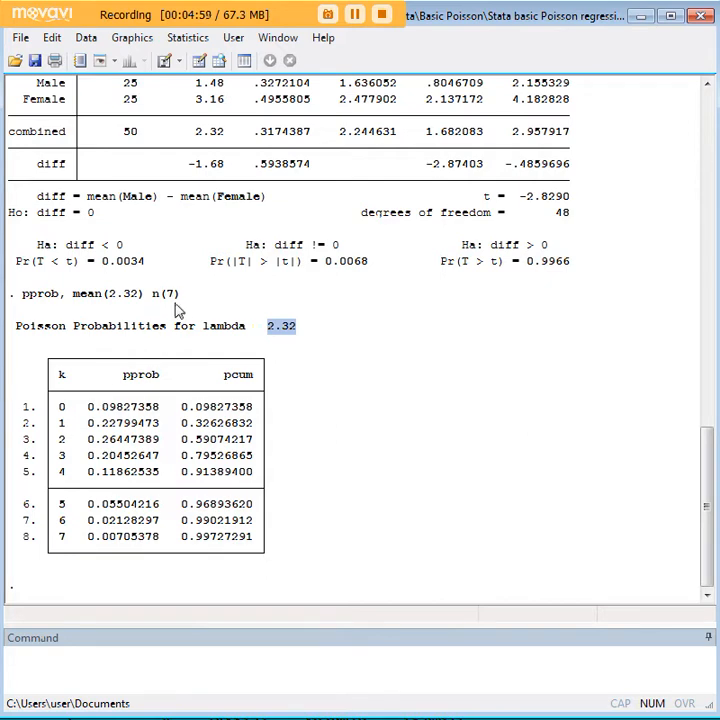
Reuse the pprob command with the maximum count reduced to four, running pprob, mean(2.32) n(4).
left_click_drag(180, 298, 29, 302)
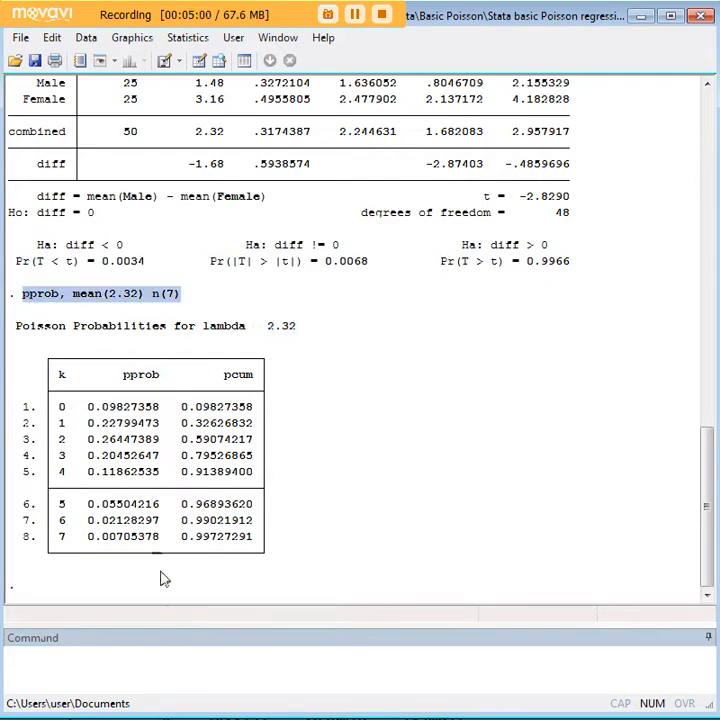
key("ctrl+v")
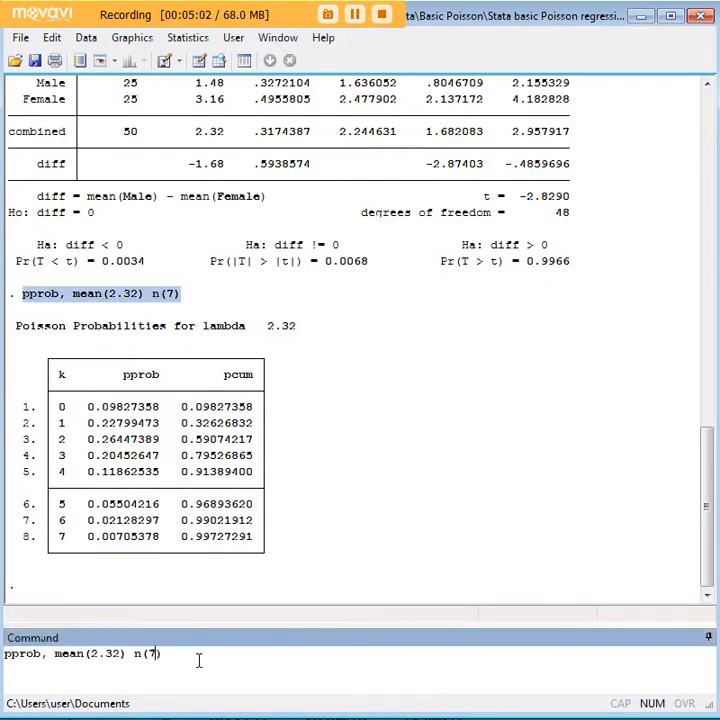
key("BackSpace")
type("4")
key("Return")
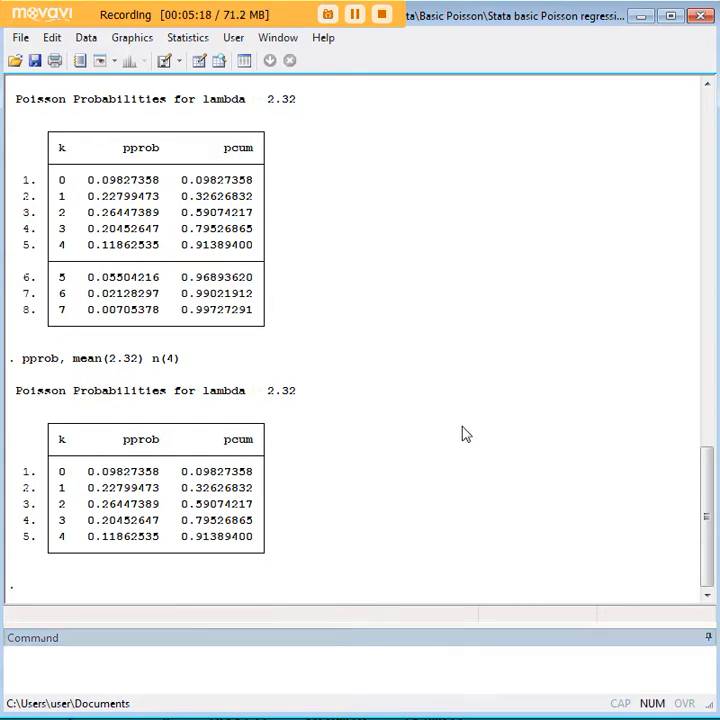
Examine the individual probabilities for counts 0 and 7 and the cumulative probabilities for counts 0 to 4 and 6 in the n(7) table.
scroll(465, 434, "up", 2)
scroll(465, 434, "down", 2)
left_click_drag(158, 188, 106, 193)
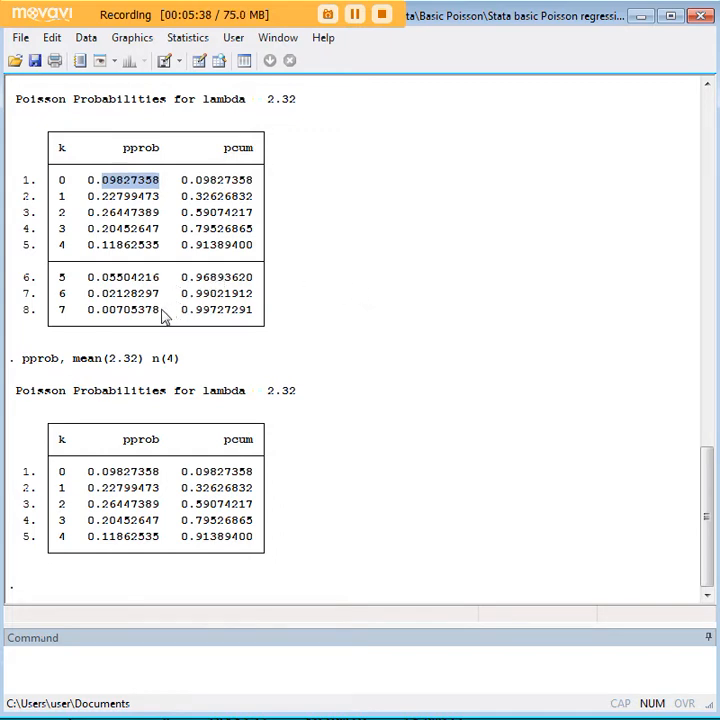
left_click_drag(163, 314, 95, 318)
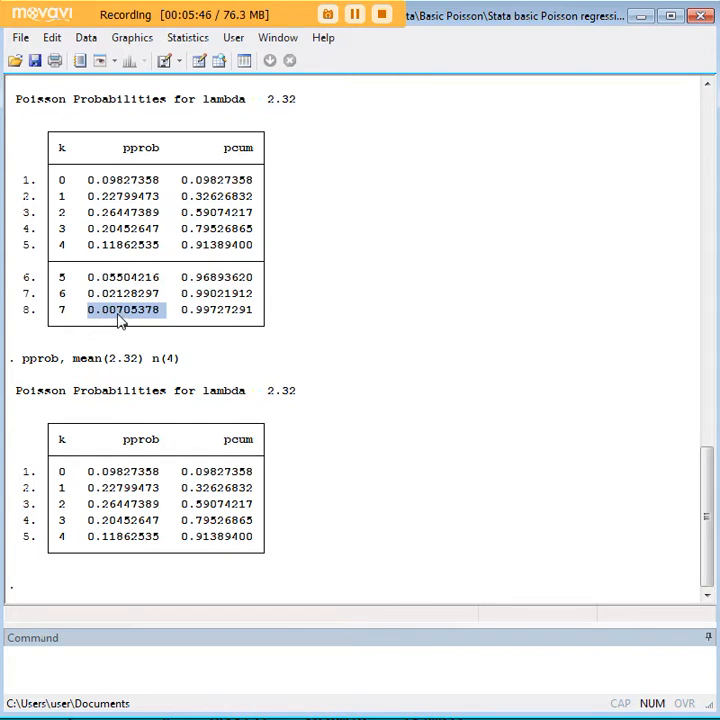
left_click(121, 315)
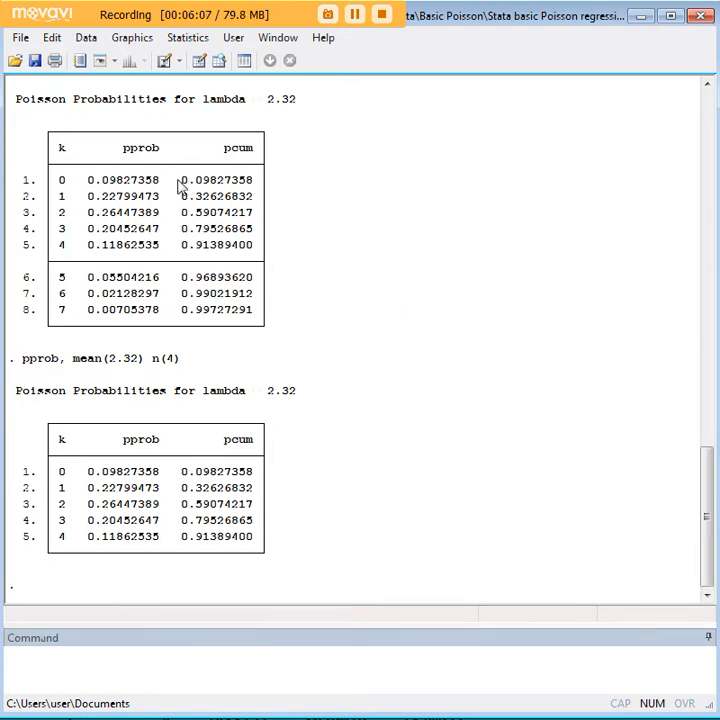
left_click_drag(180, 184, 254, 249)
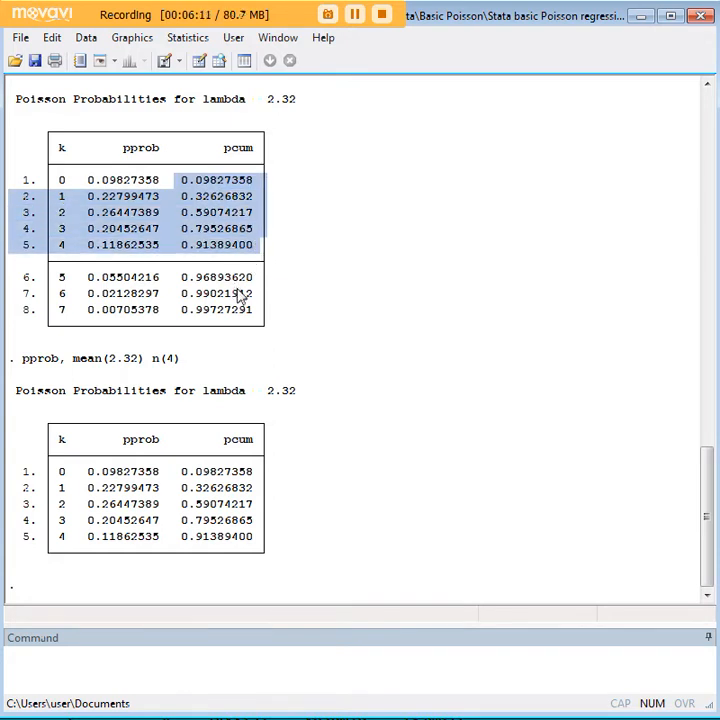
left_click(245, 296)
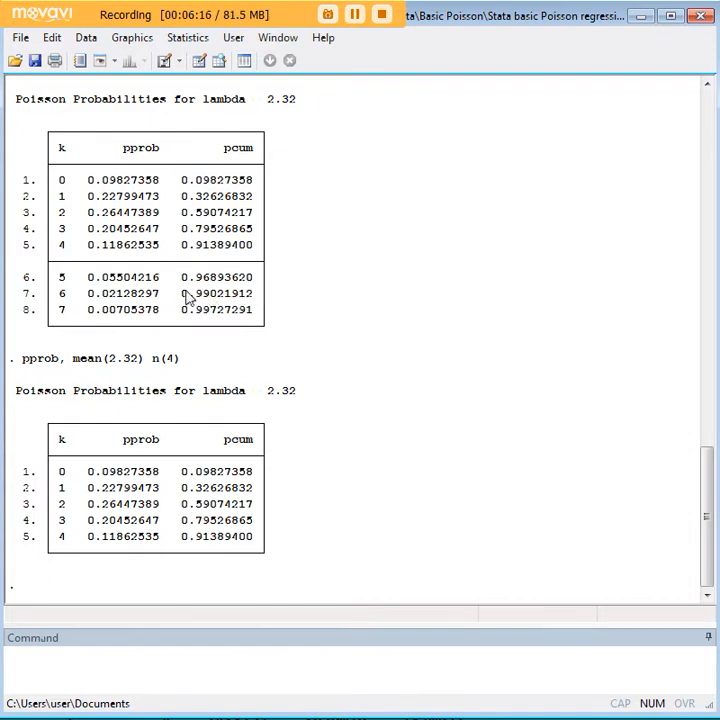
left_click_drag(184, 296, 252, 300)
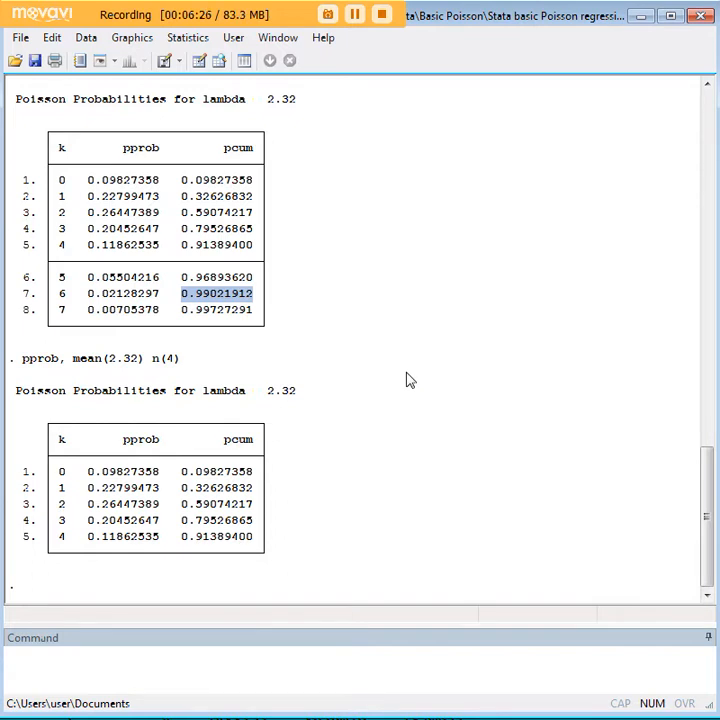
left_click(212, 299)
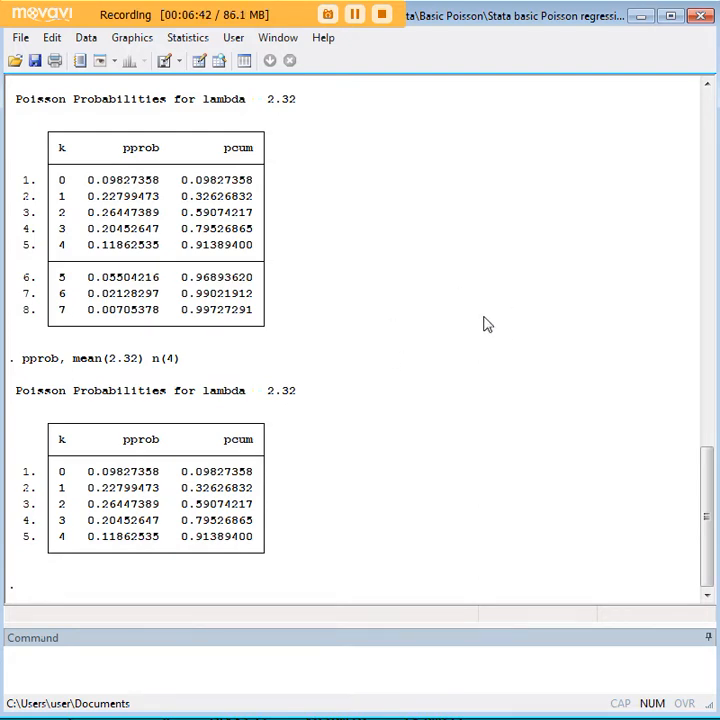
Compare the means in the t-test output with the Poisson probabilities listed in the pprob tables.
scroll(476, 362, "up", 8)
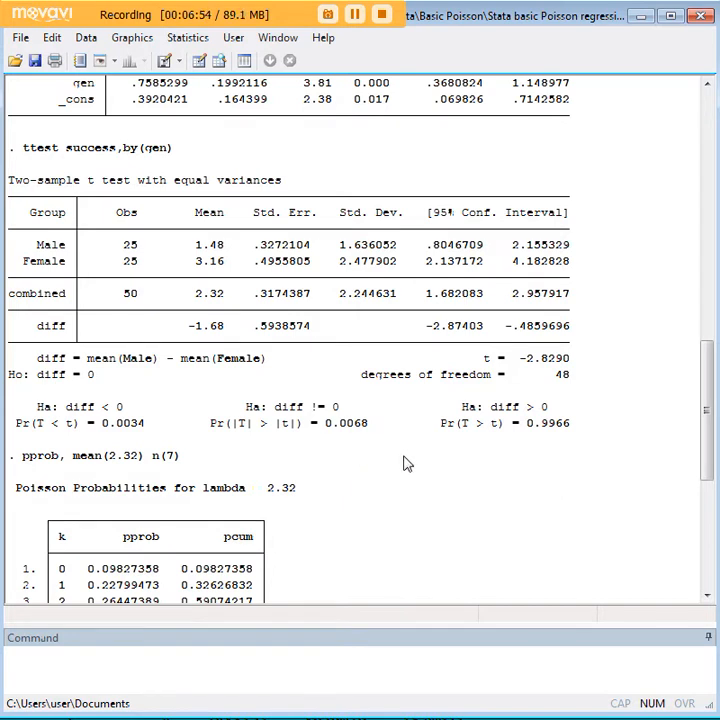
scroll(407, 463, "down", 6)
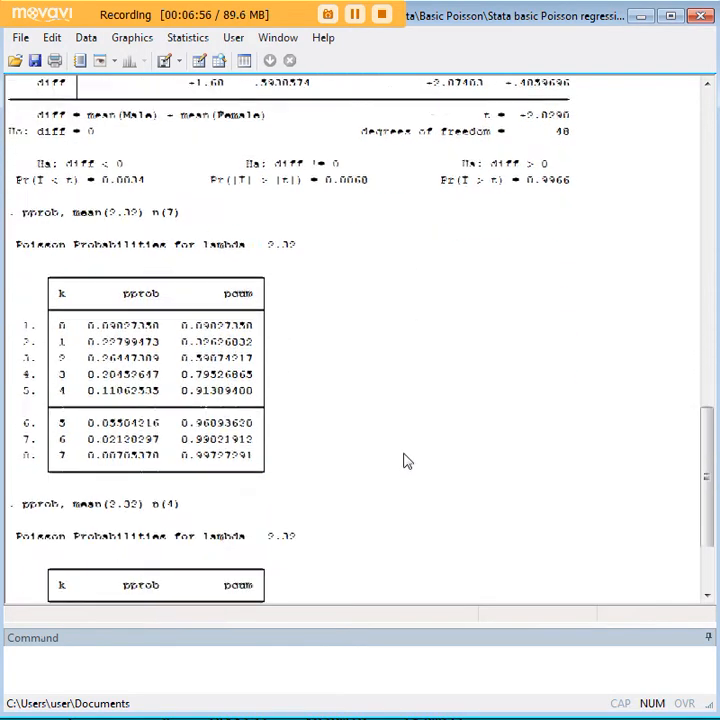
scroll(367, 423, "down", 2)
scroll(364, 420, "up", 2)
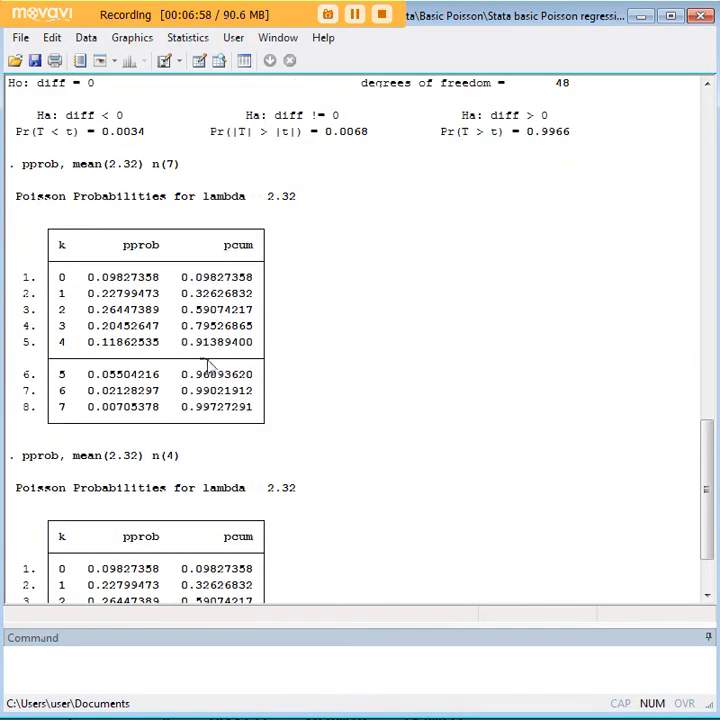
scroll(230, 378, "down", 2)
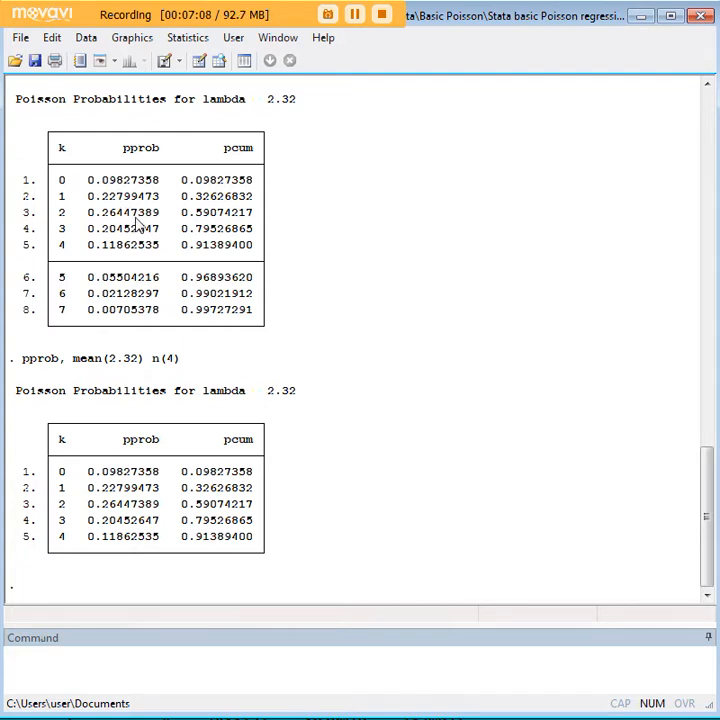
scroll(247, 276, "up", 7)
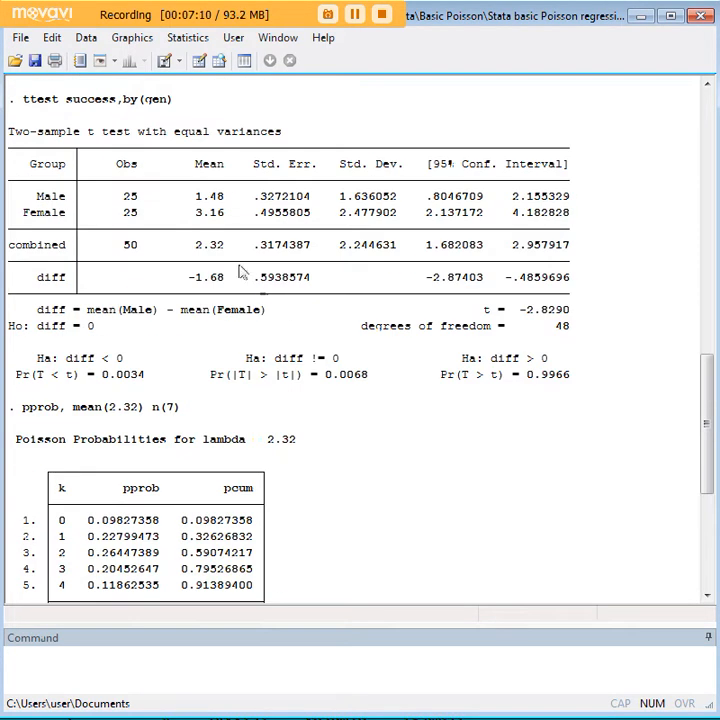
scroll(258, 276, "down", 4)
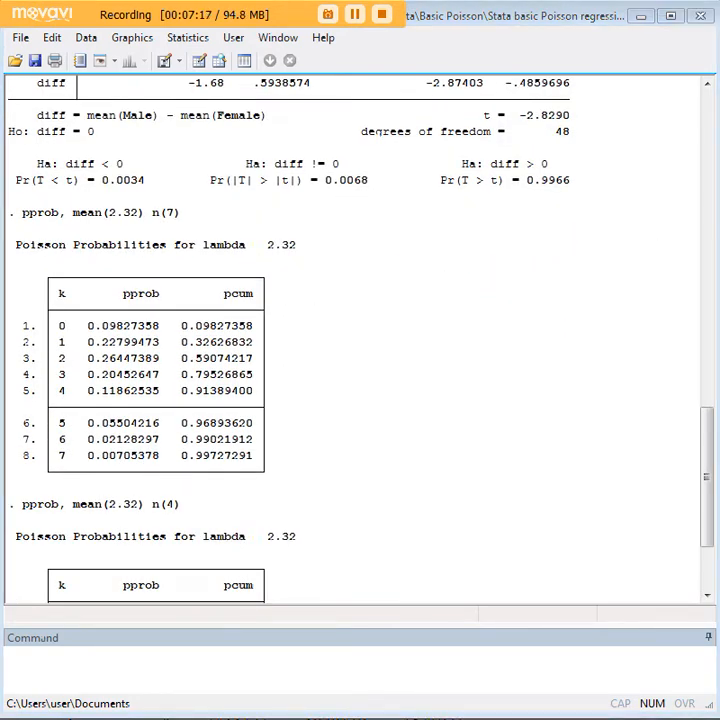
Draw a bar graph of p over k with graph bar p,over(k), view the whole graph, and minimize its window.
left_click(543, 661)
type("graph bar p,over(k)")
key("Return")
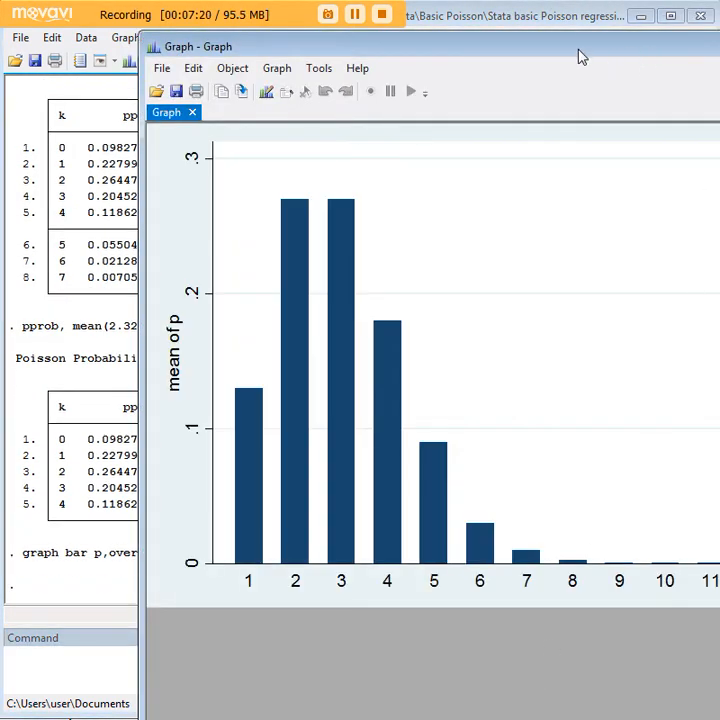
left_click_drag(581, 57, 464, 66)
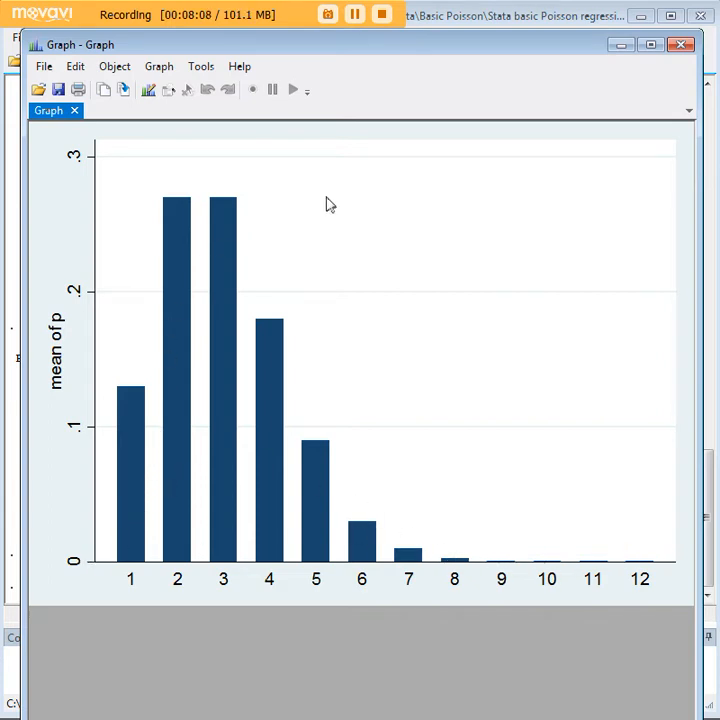
left_click(618, 46)
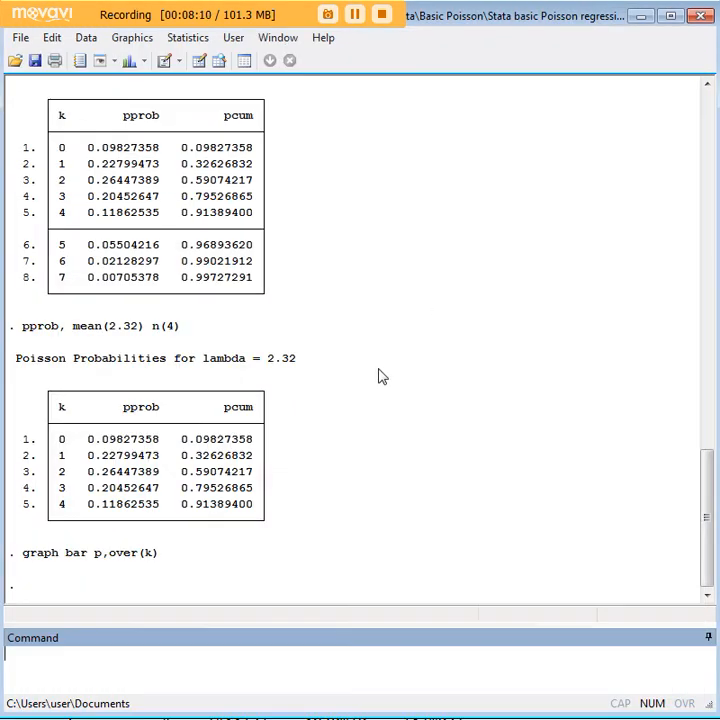
Open the Data Editor with the edit command, inspect the first 12 rows of k and p, and minimize the editor.
scroll(310, 380, "up", 2)
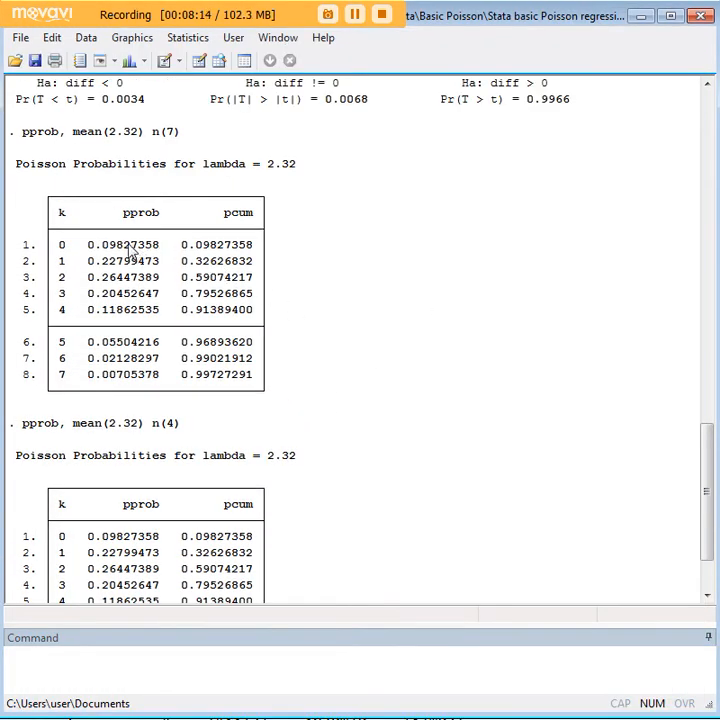
left_click(297, 662)
type("edit")
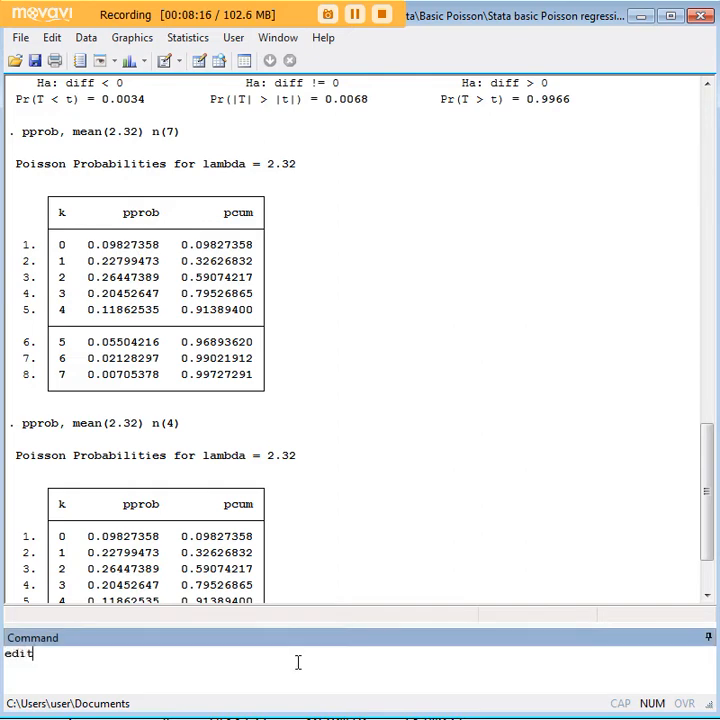
key("Return")
left_click_drag(236, 157, 286, 371)
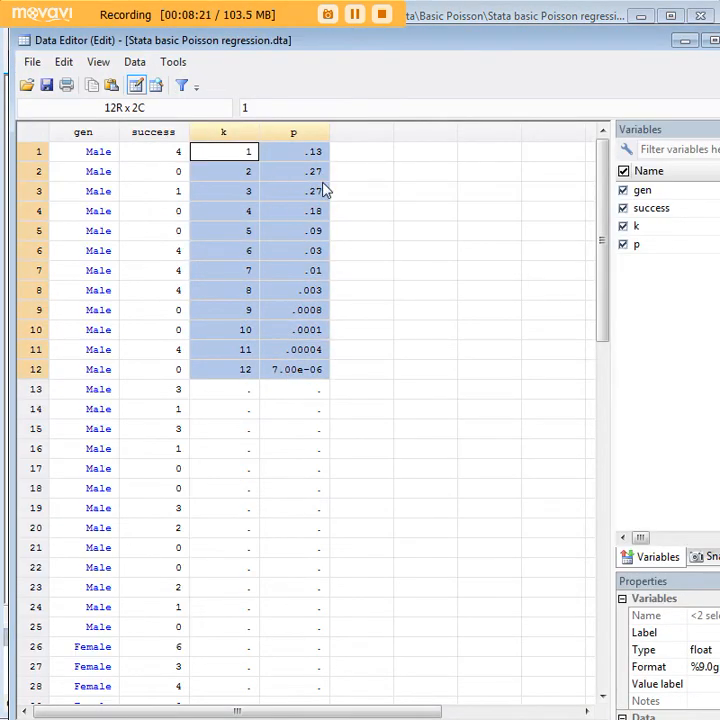
left_click(680, 41)
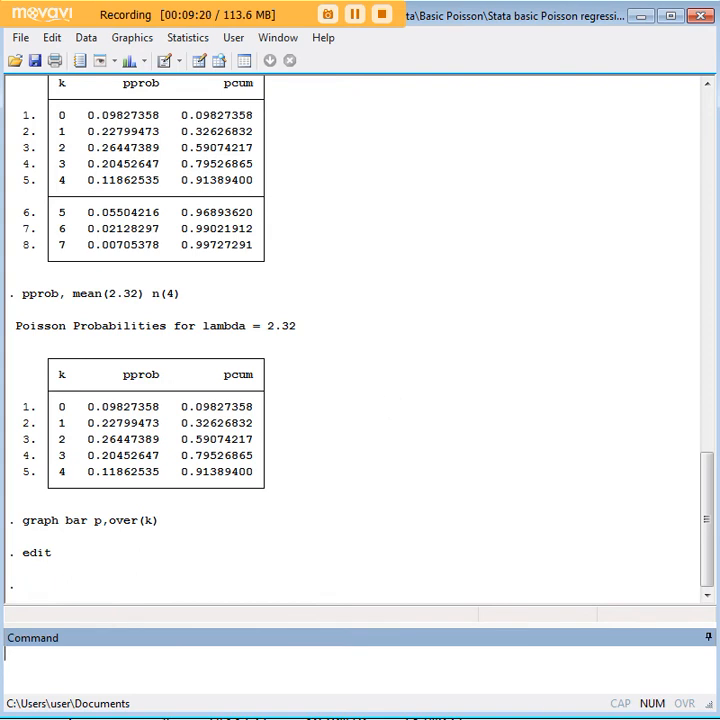
Bring back the bar graph of p over k, examine its bars, and return to the results.
left_click(283, 718)
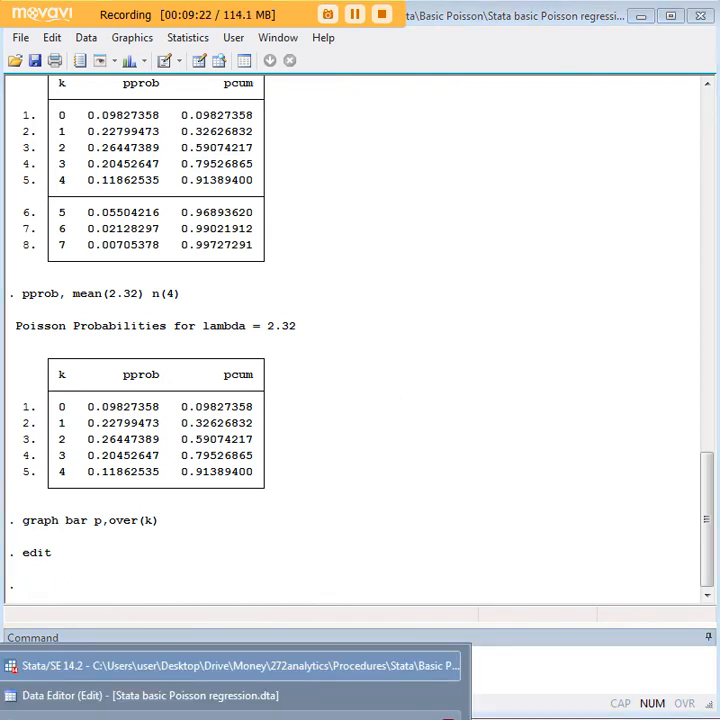
left_click(283, 718)
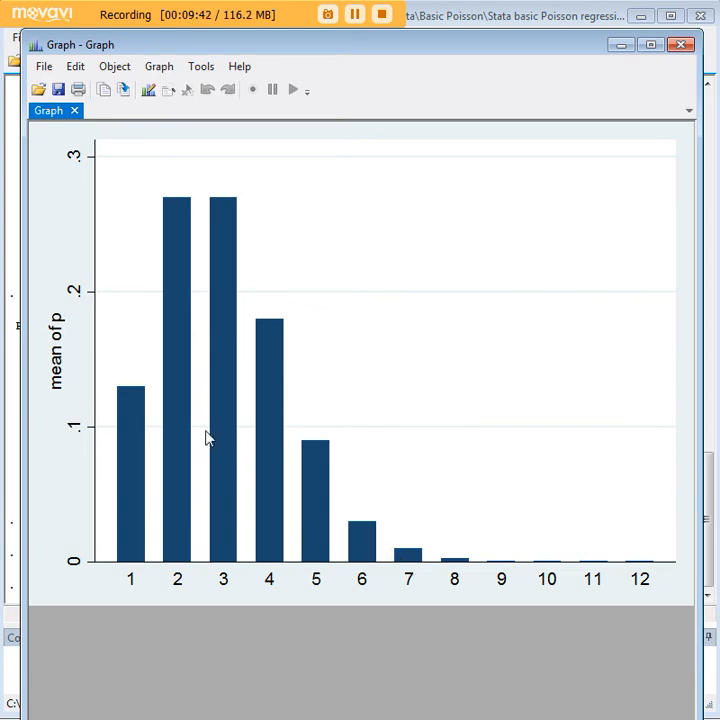
left_click(622, 45)
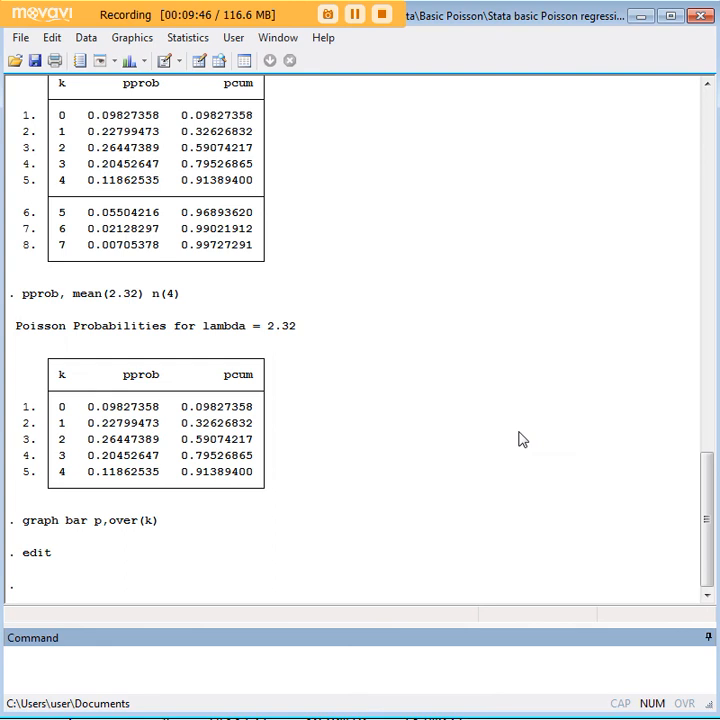